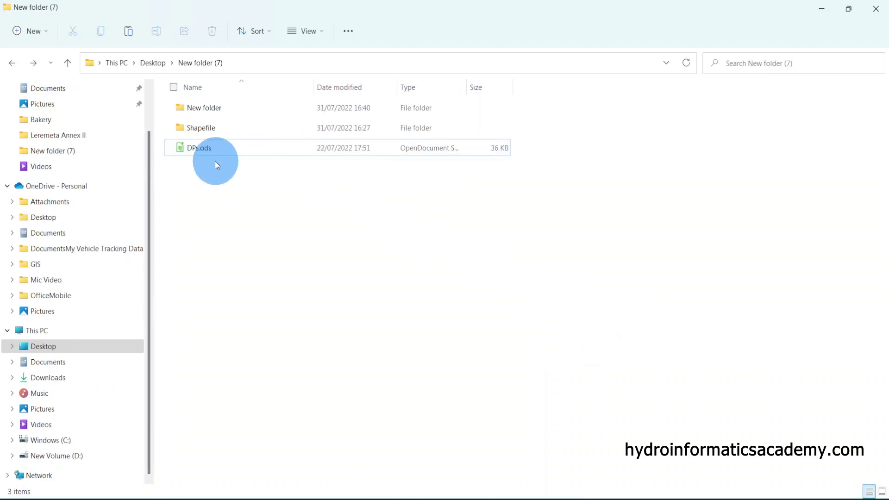
Open DPs.ods from New folder (7) in LibreOffice Calc.
{"action": "left_click", "coordinate": [209, 149]}
{"action": "double_click", "coordinate": [222, 149]}
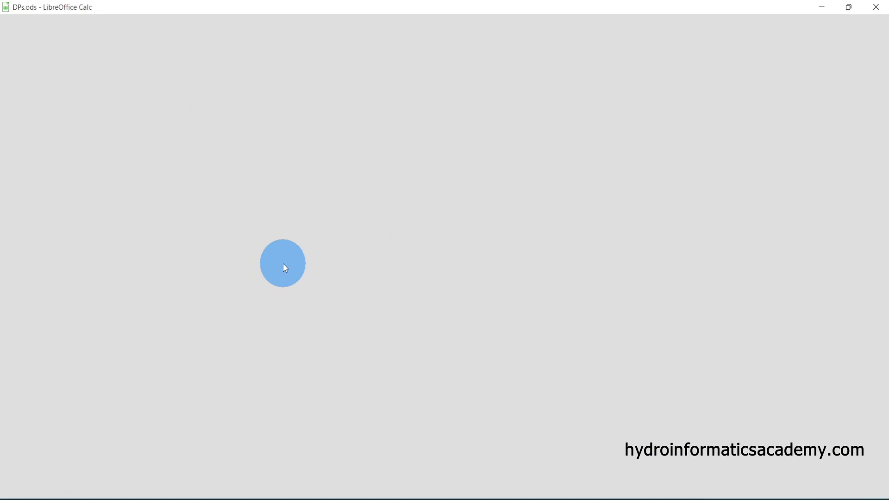
Review the DPs sheet's fid, Latitude (P) and Longitude (Q) columns, then open the File menu.
{"action": "scroll", "coordinate": [208, 324], "scroll_direction": "up", "scroll_amount": 4}
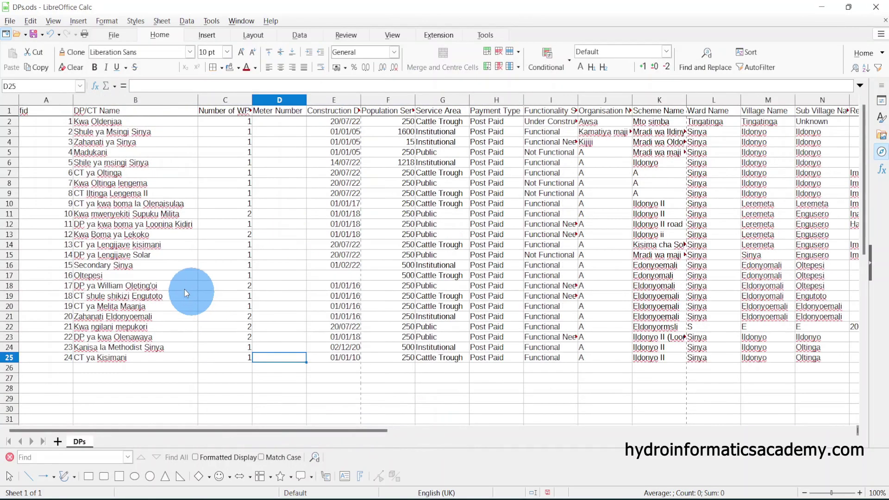
{"action": "left_click", "coordinate": [61, 101]}
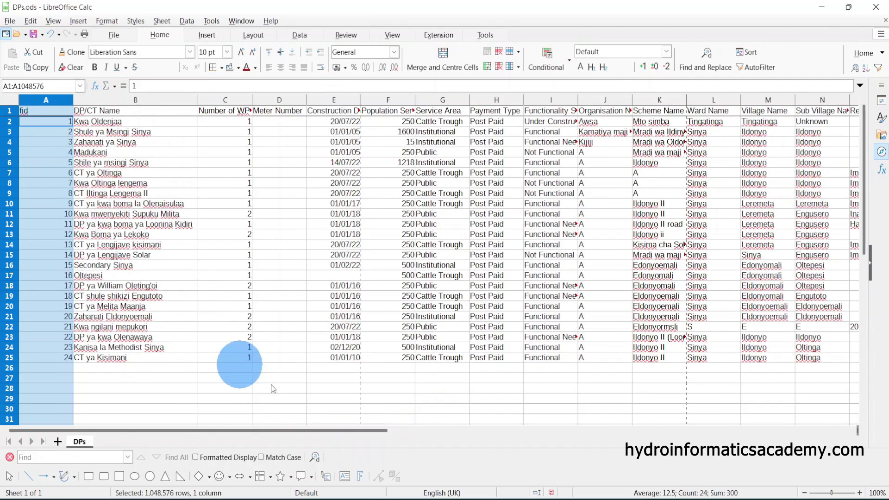
{"action": "left_click", "coordinate": [166, 216]}
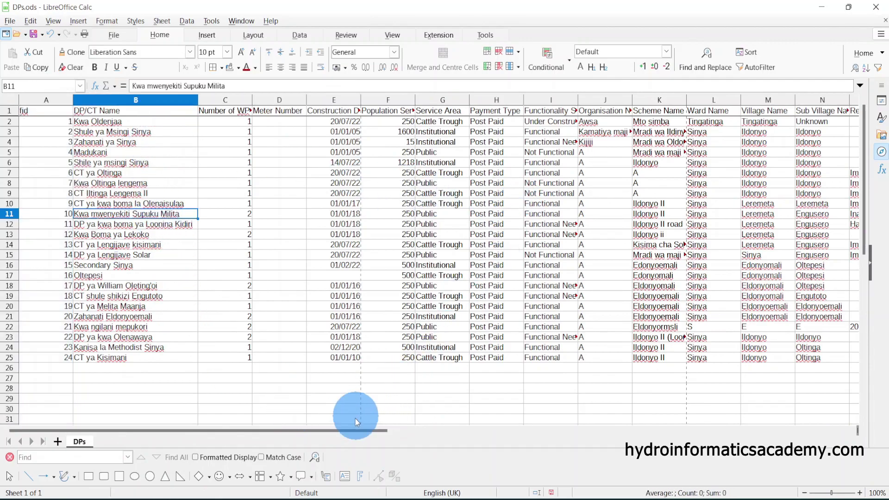
{"action": "left_click_drag", "start_coordinate": [354, 430], "coordinate": [480, 430]}
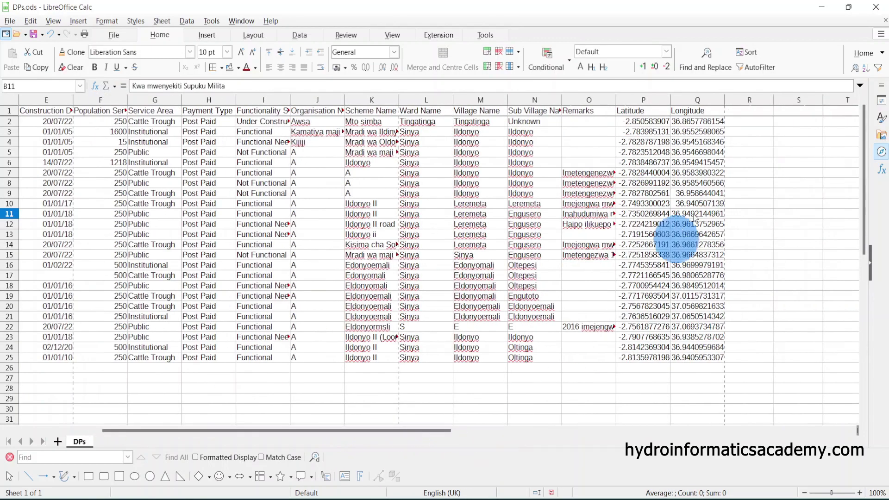
{"action": "left_click", "coordinate": [641, 100]}
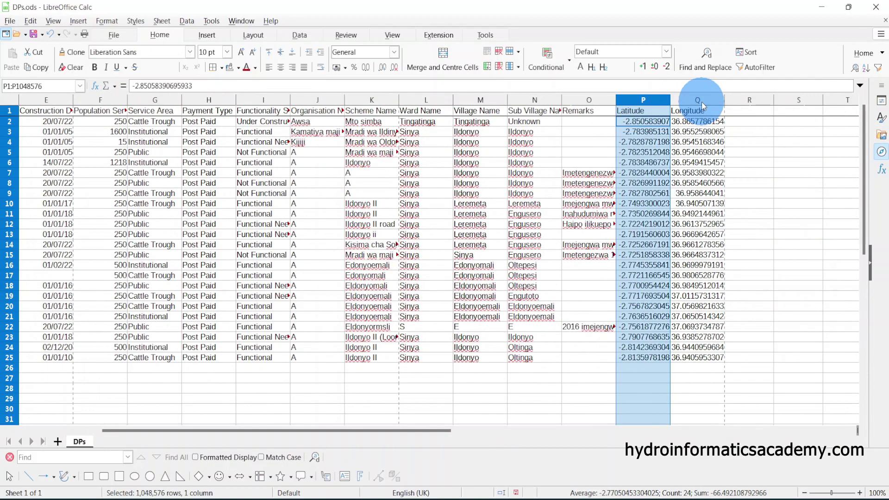
{"action": "left_click", "coordinate": [702, 101]}
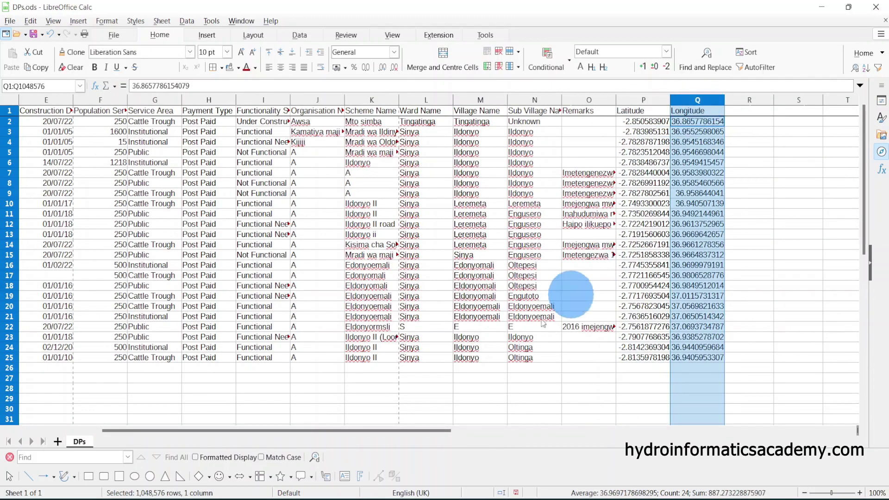
{"action": "left_click_drag", "start_coordinate": [597, 101], "coordinate": [99, 104]}
{"action": "left_click_drag", "start_coordinate": [408, 433], "coordinate": [238, 431]}
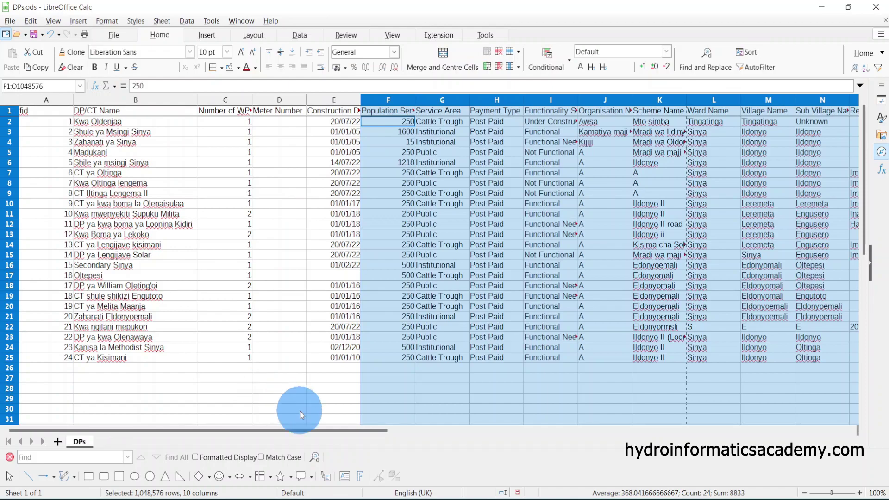
{"action": "left_click", "coordinate": [282, 254]}
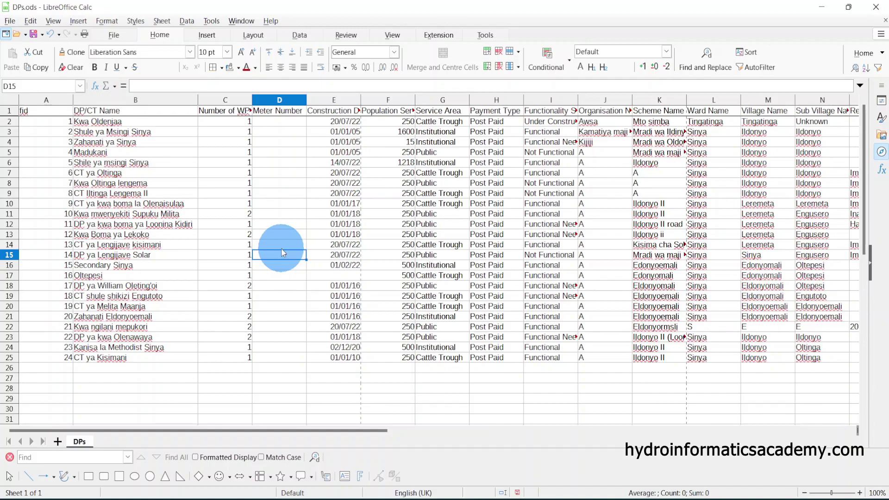
{"action": "left_click", "coordinate": [10, 21]}
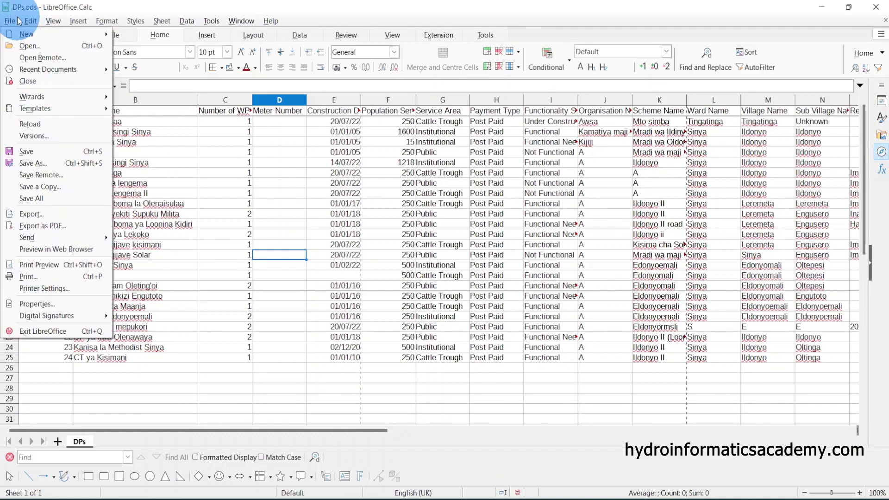
Save the sheet as DPs.csv in Text CSV format, keeping that format, then switch to QGIS.
{"action": "left_click", "coordinate": [15, 22]}
{"action": "left_click", "coordinate": [15, 21]}
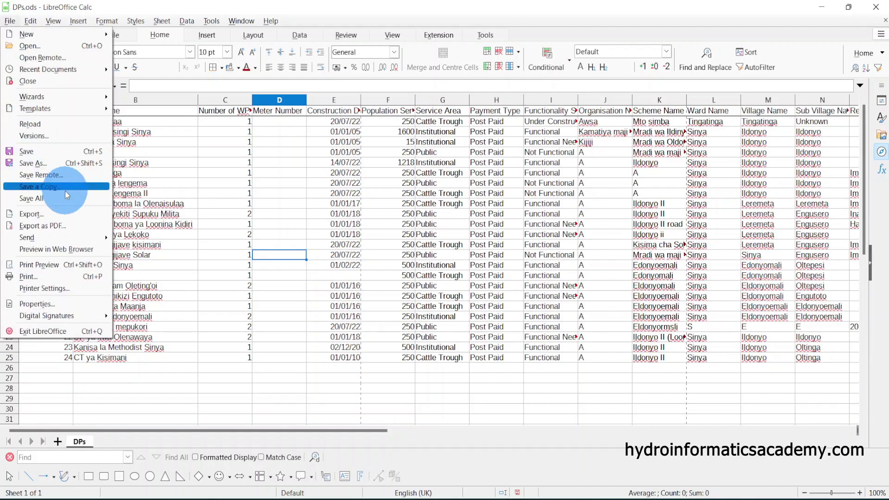
{"action": "left_click", "coordinate": [67, 163]}
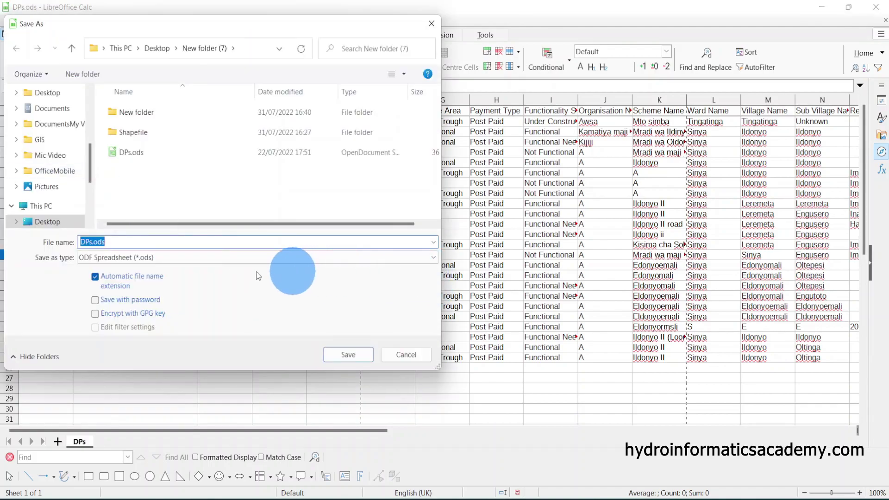
{"action": "left_click", "coordinate": [144, 258]}
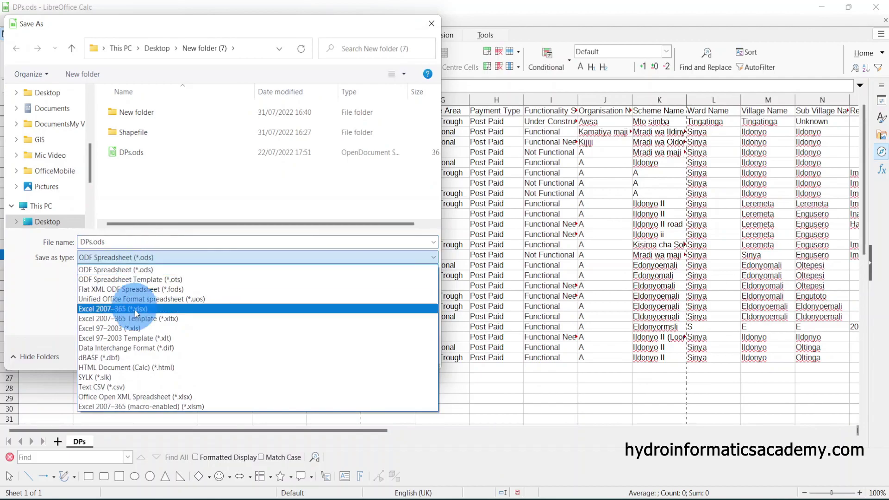
{"action": "left_click", "coordinate": [139, 388]}
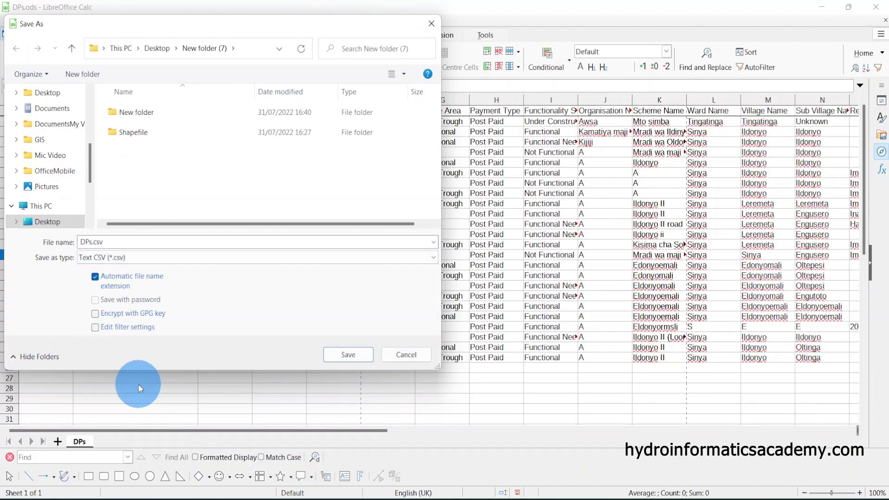
{"action": "double_click", "coordinate": [106, 240]}
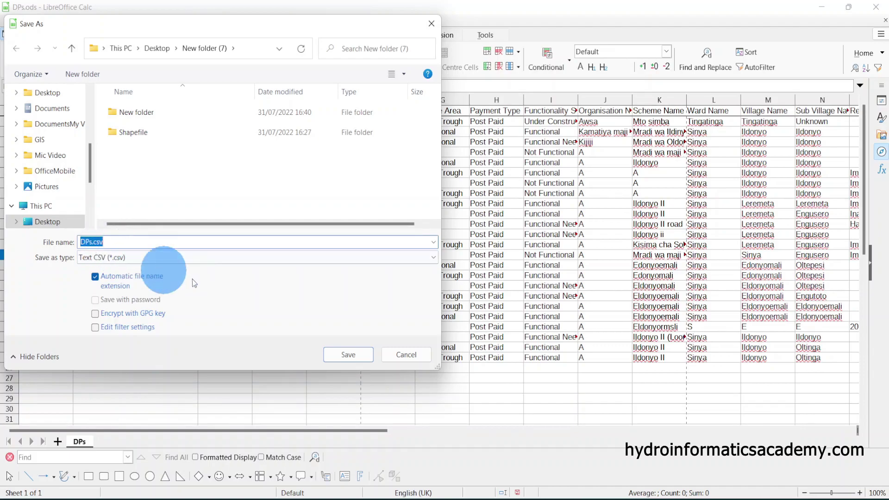
{"action": "left_click", "coordinate": [349, 364]}
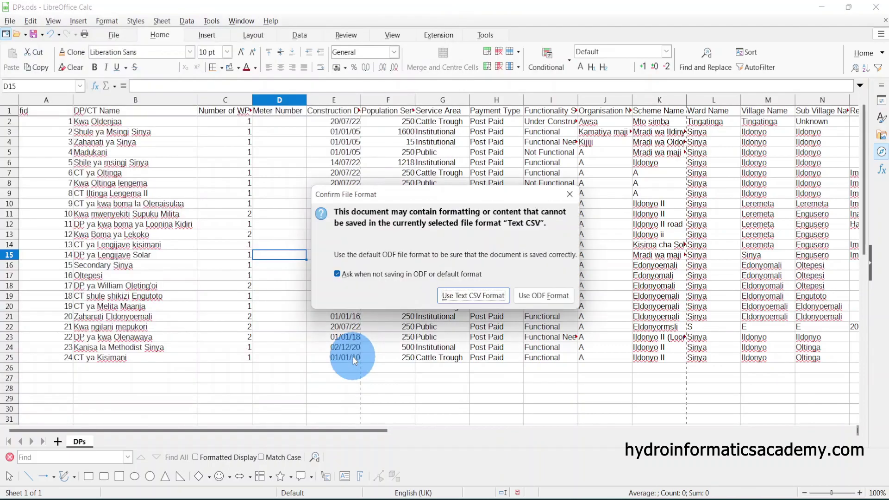
{"action": "left_click", "coordinate": [483, 300]}
{"action": "left_click", "coordinate": [484, 313]}
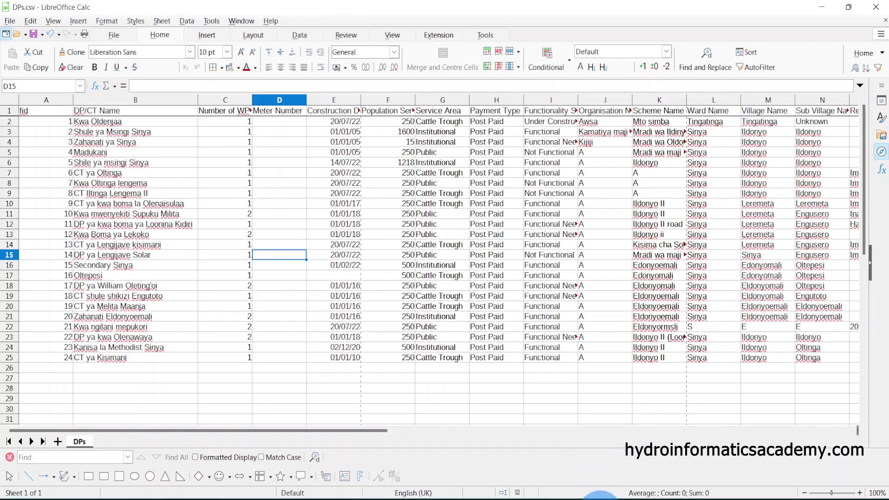
{"action": "left_click", "coordinate": [600, 499]}
{"action": "left_click", "coordinate": [432, 314]}
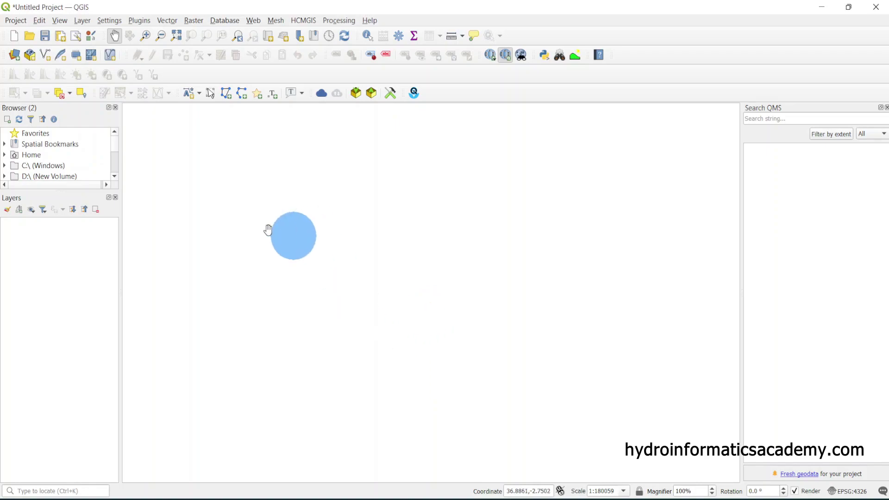
Start a delimited text layer and load DPs.csv from New folder (7) as its source file.
{"action": "left_click", "coordinate": [79, 21]}
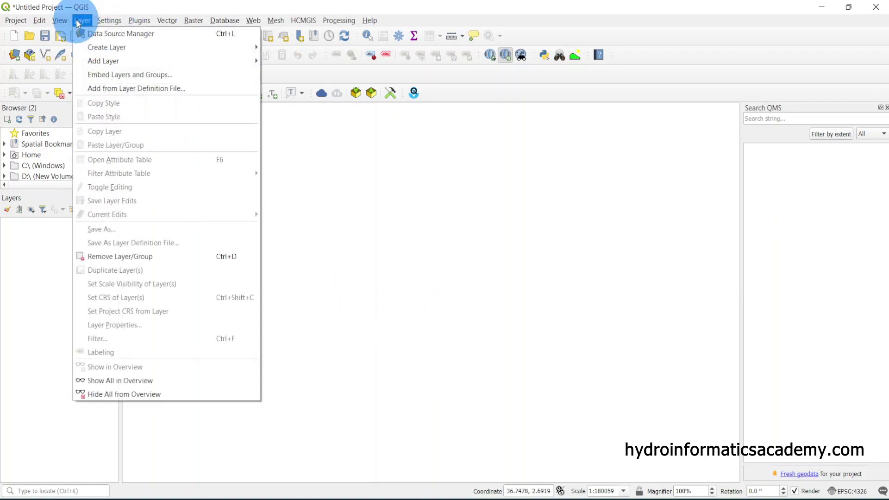
{"action": "mouse_move", "coordinate": [143, 57]}
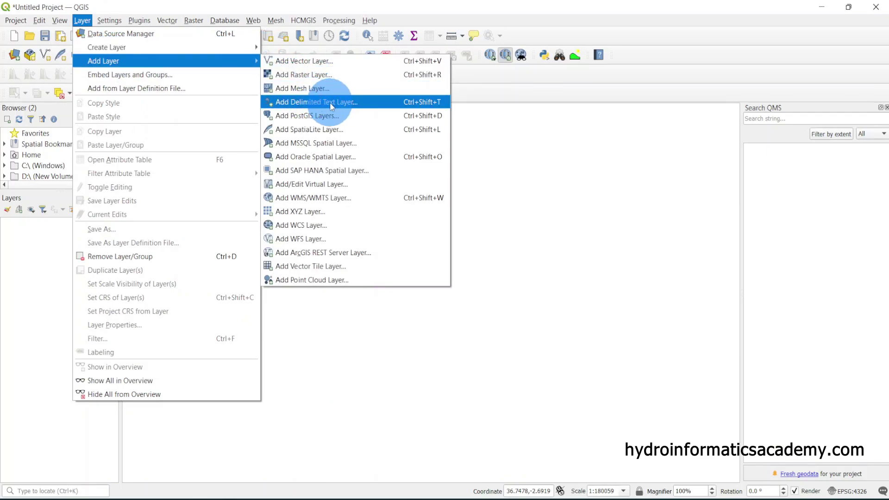
{"action": "left_click", "coordinate": [383, 103]}
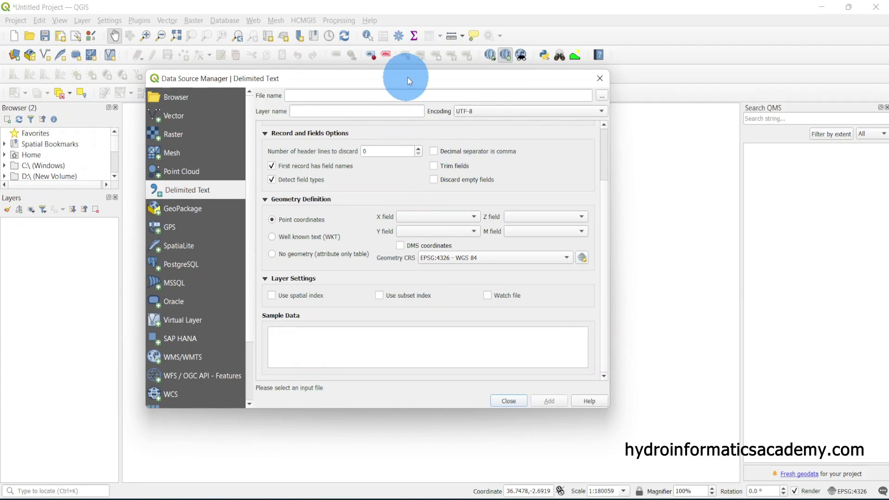
{"action": "left_click_drag", "start_coordinate": [408, 78], "coordinate": [462, 134]}
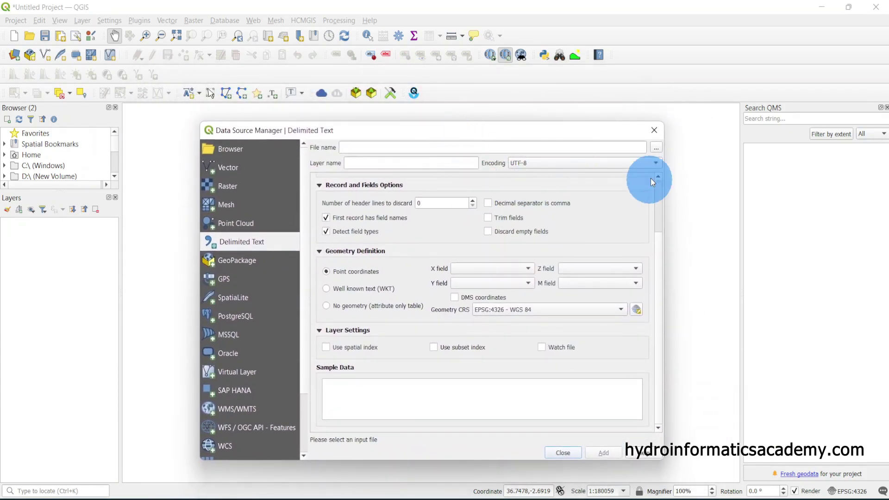
{"action": "left_click", "coordinate": [656, 148]}
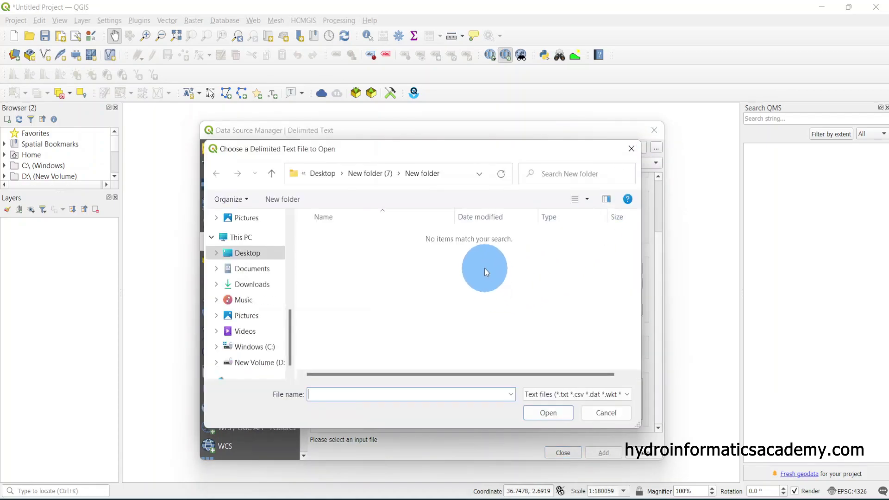
{"action": "left_click", "coordinate": [370, 173]}
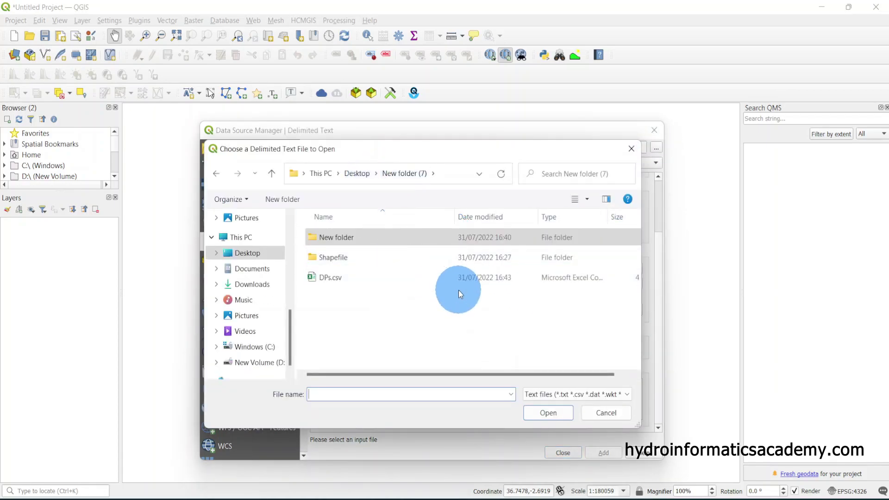
{"action": "left_click", "coordinate": [326, 277]}
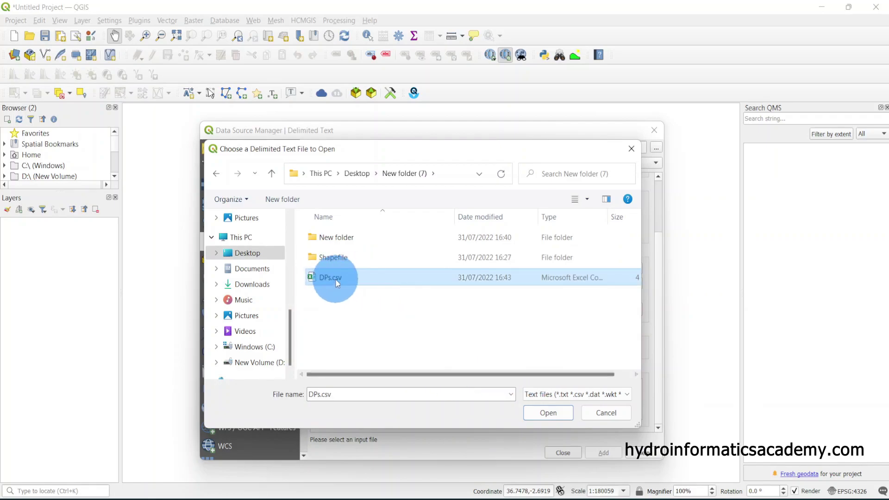
{"action": "left_click", "coordinate": [555, 412]}
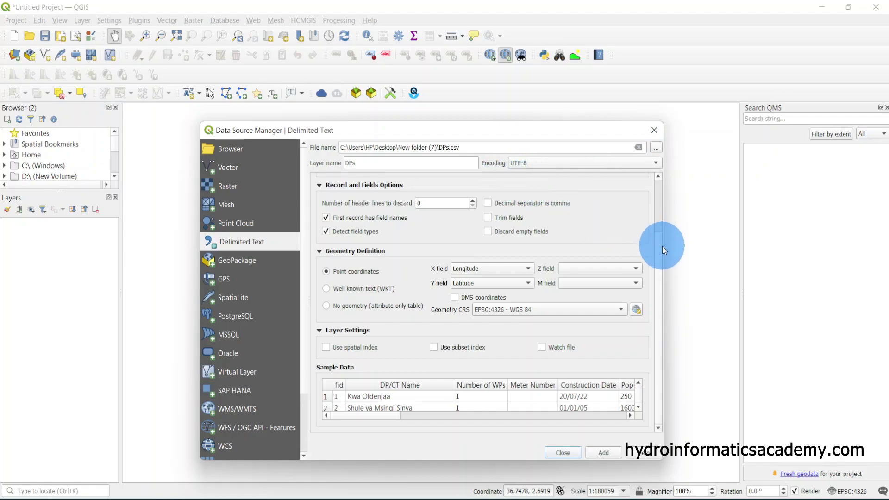
Check the Latitude and Longitude values in Calc, then add DPs as a point layer in QGIS.
{"action": "scroll", "coordinate": [663, 194], "scroll_direction": "up", "scroll_amount": 2}
{"action": "scroll", "coordinate": [663, 191], "scroll_direction": "down", "scroll_amount": 2}
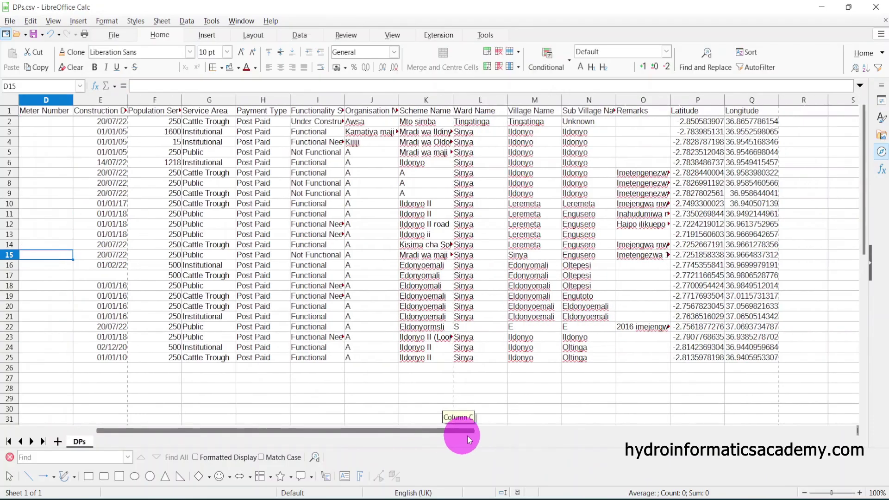
{"action": "left_click_drag", "start_coordinate": [461, 432], "coordinate": [525, 431]}
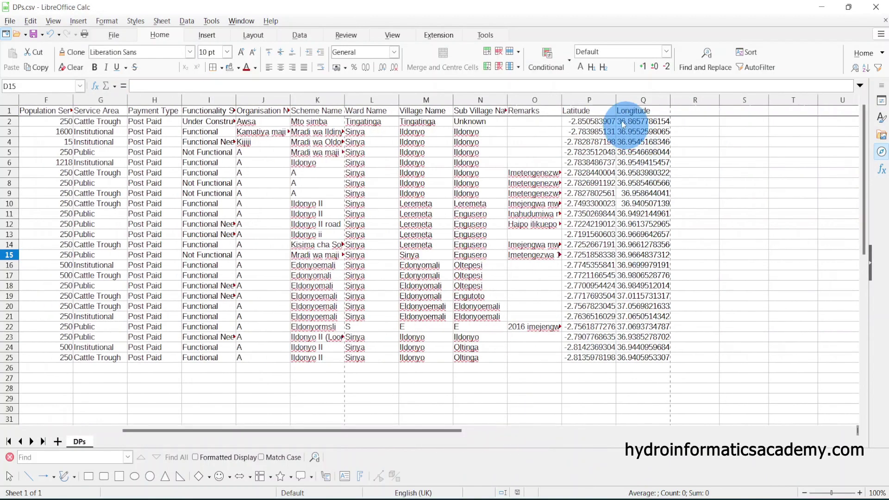
{"action": "left_click", "coordinate": [589, 100]}
{"action": "left_click", "coordinate": [639, 100]}
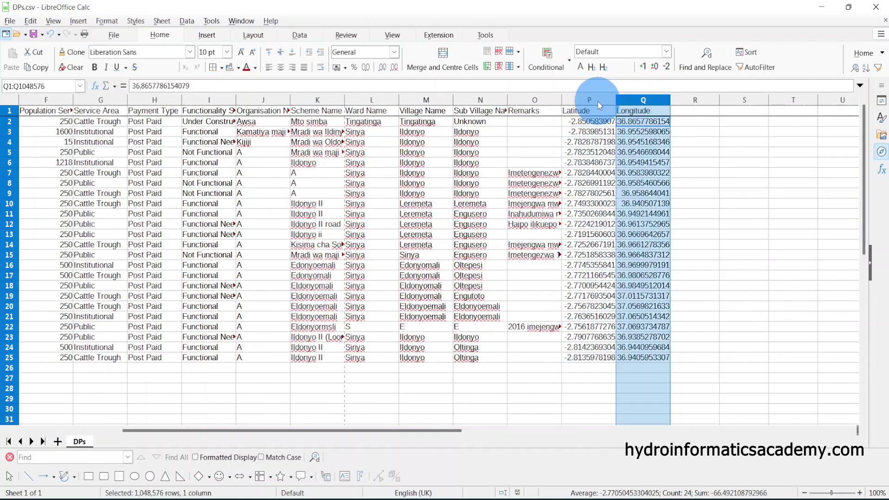
{"action": "left_click", "coordinate": [822, 7]}
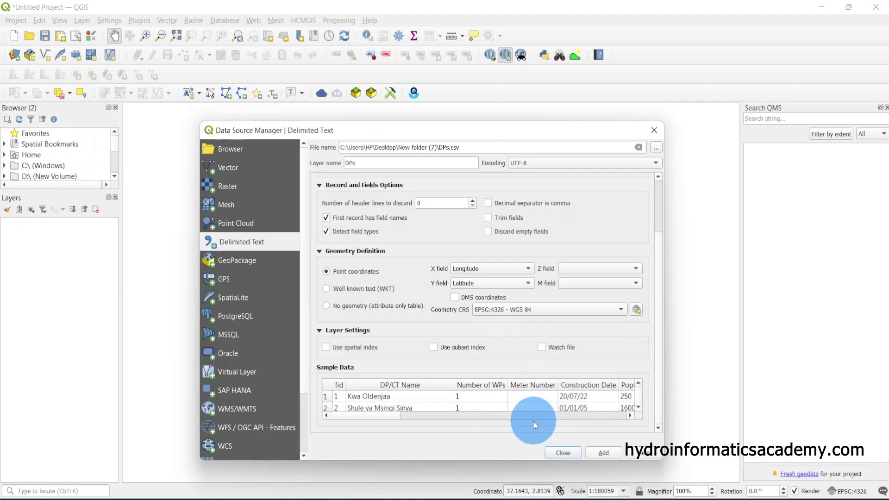
{"action": "left_click_drag", "start_coordinate": [378, 418], "coordinate": [607, 426]}
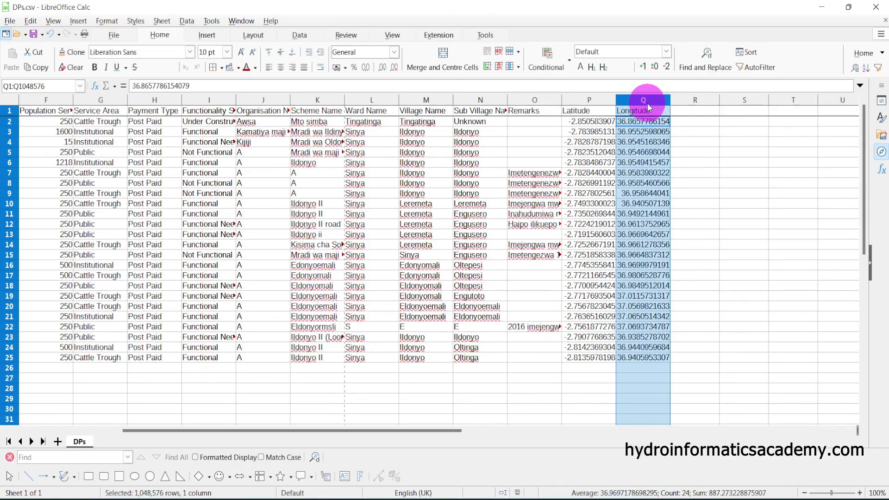
{"action": "left_click", "coordinate": [597, 100]}
{"action": "left_click", "coordinate": [820, 7]}
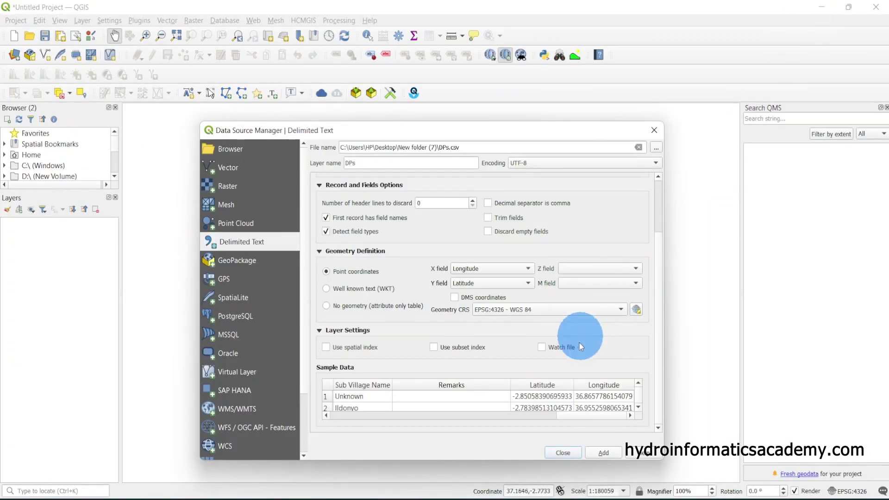
{"action": "left_click", "coordinate": [604, 453]}
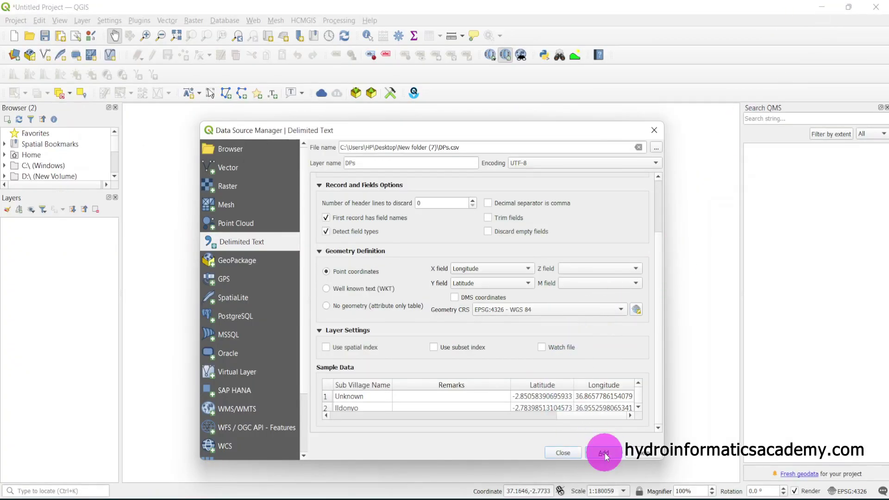
Close the Data Source Manager and zoom the map around the DPs water points.
{"action": "left_click_drag", "start_coordinate": [520, 136], "coordinate": [540, 125]}
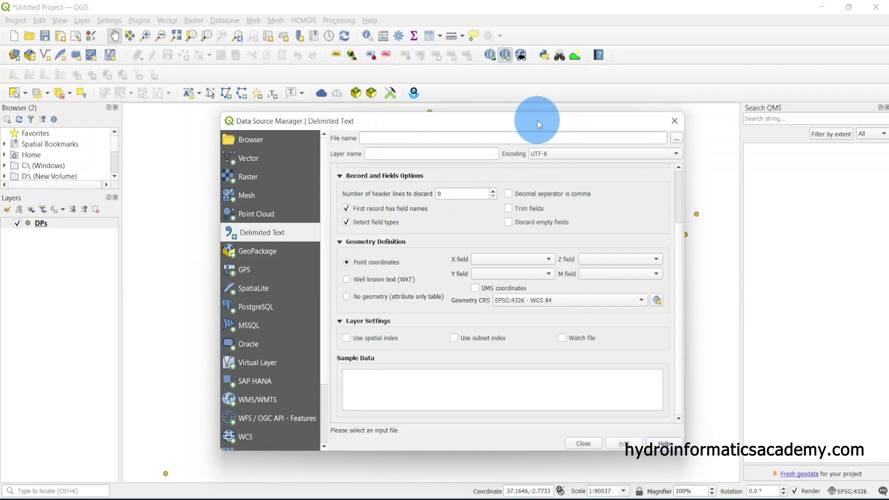
{"action": "left_click", "coordinate": [581, 443]}
{"action": "scroll", "coordinate": [257, 344], "scroll_direction": "down", "scroll_amount": 1}
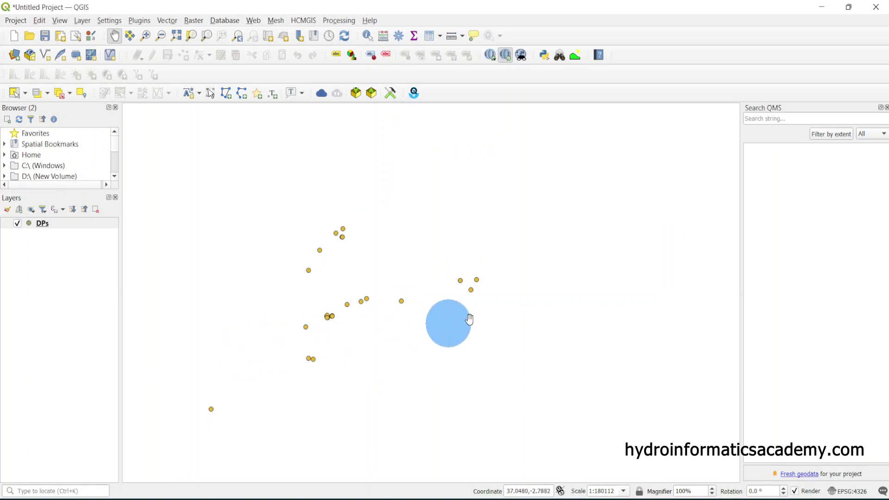
{"action": "scroll", "coordinate": [258, 347], "scroll_direction": "up", "scroll_amount": 1}
{"action": "scroll", "coordinate": [500, 224], "scroll_direction": "up", "scroll_amount": 1}
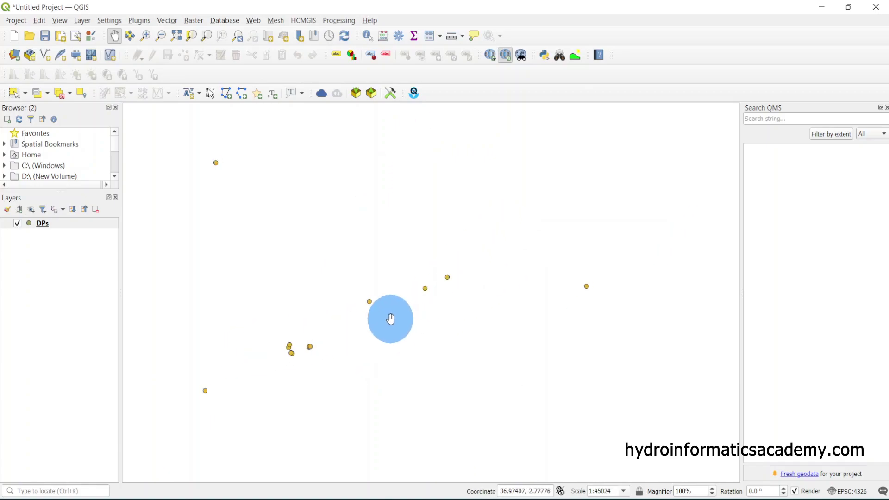
{"action": "scroll", "coordinate": [463, 317], "scroll_direction": "down", "scroll_amount": 2}
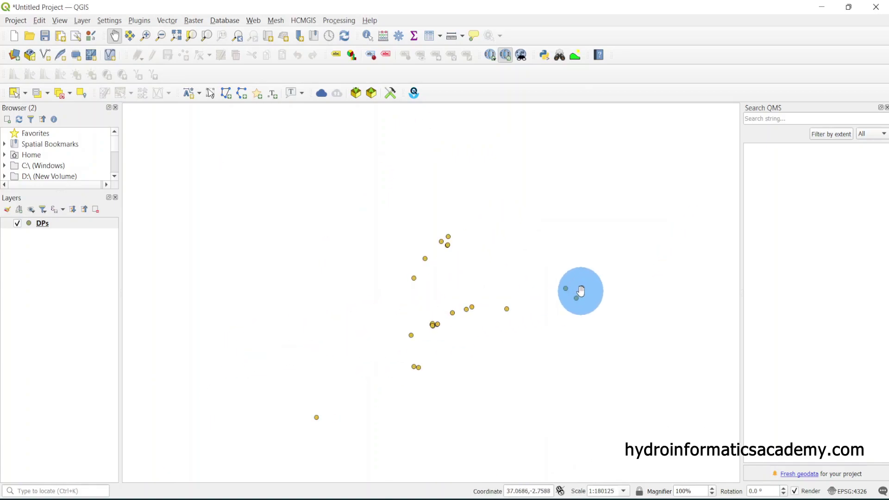
Inspect the DPs attribute table's 24 records, then close it.
{"action": "right_click", "coordinate": [65, 223]}
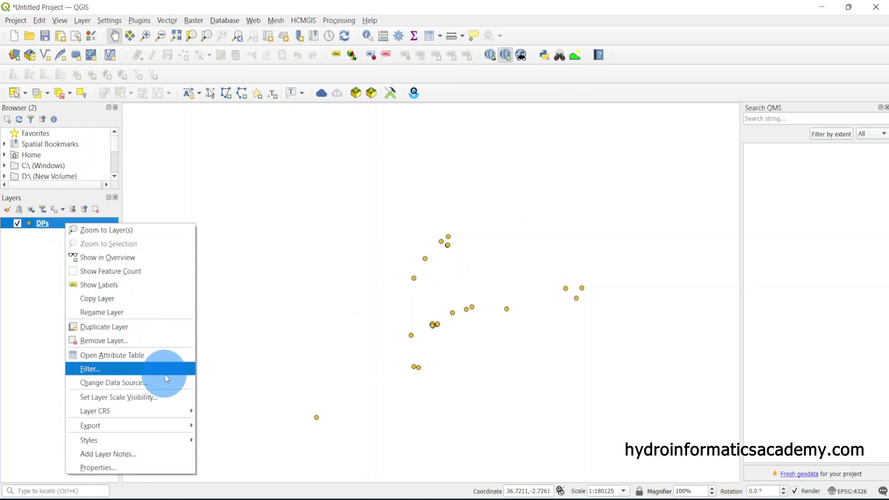
{"action": "left_click", "coordinate": [154, 357]}
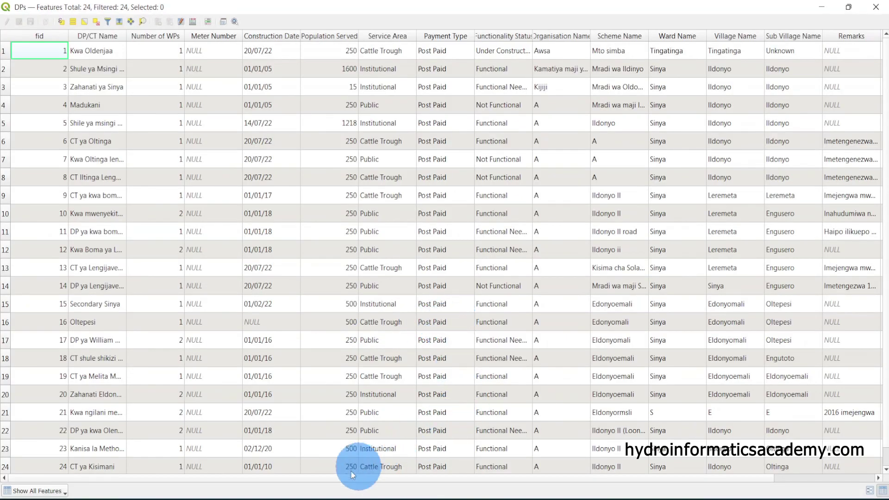
{"action": "left_click_drag", "start_coordinate": [283, 478], "coordinate": [555, 490]}
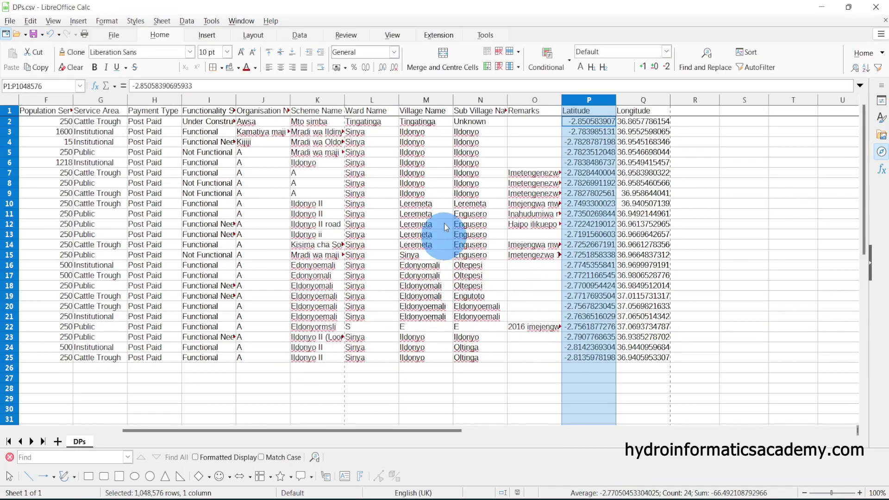
{"action": "left_click", "coordinate": [444, 223]}
{"action": "left_click_drag", "start_coordinate": [734, 155], "coordinate": [205, 368]}
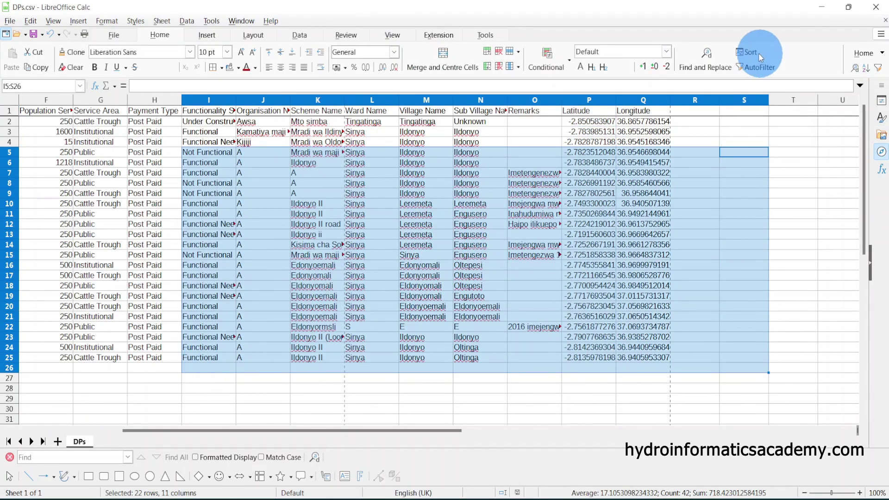
{"action": "left_click", "coordinate": [502, 277]}
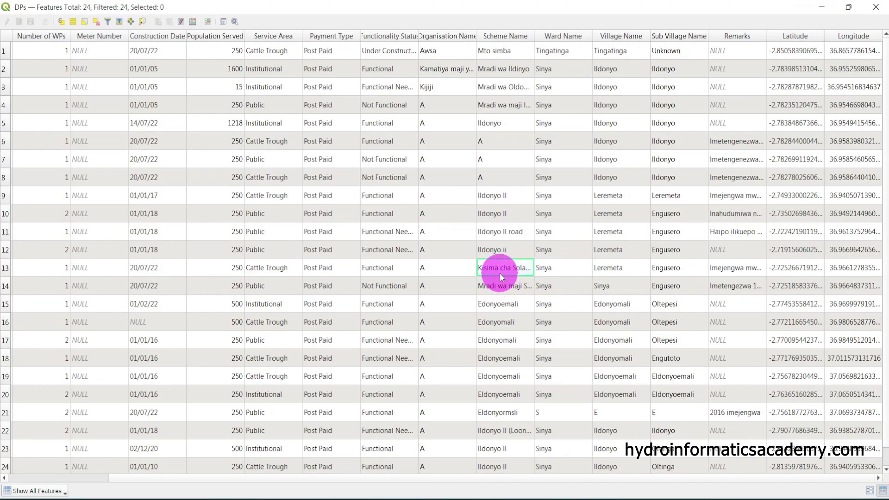
{"action": "left_click", "coordinate": [875, 7]}
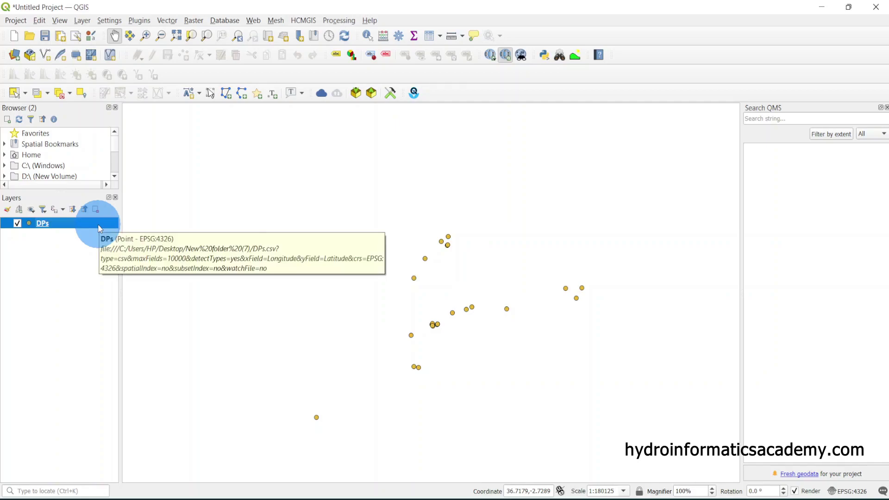
Start Save Features As for DPs with ESRI Shapefile as the output format.
{"action": "right_click", "coordinate": [98, 225]}
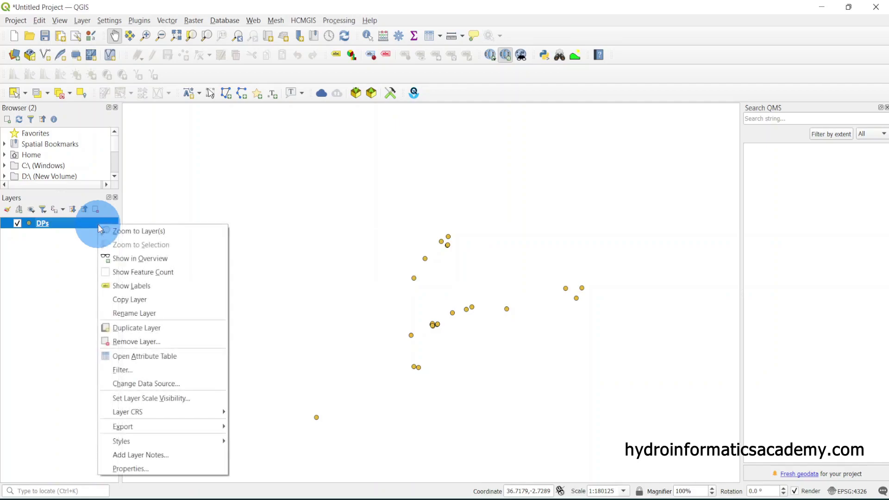
{"action": "mouse_move", "coordinate": [160, 426]}
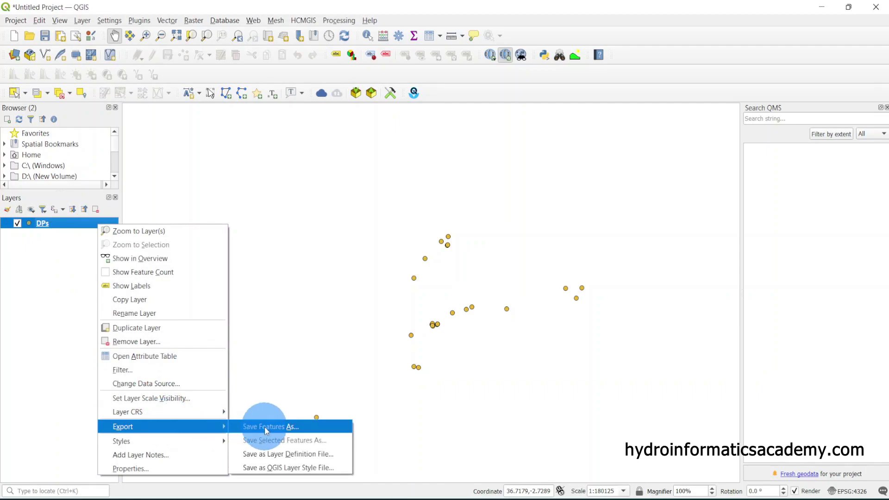
{"action": "left_click", "coordinate": [287, 426]}
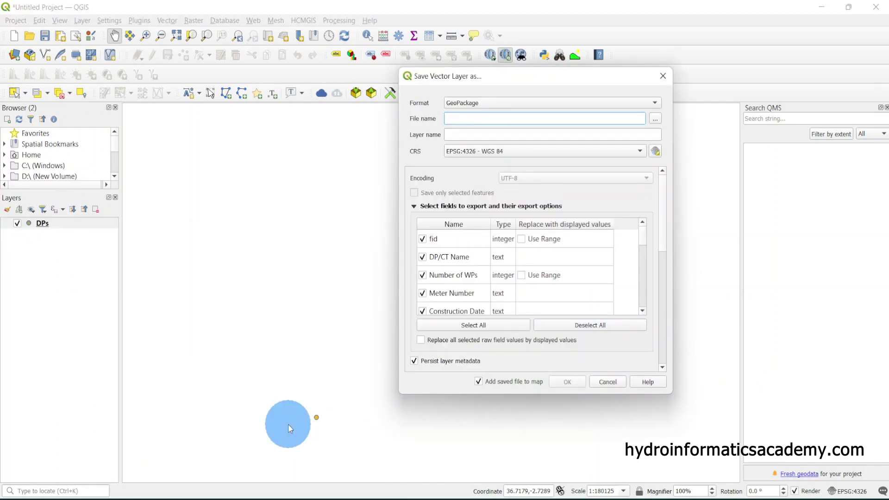
{"action": "left_click", "coordinate": [407, 199]}
{"action": "left_click", "coordinate": [412, 110]}
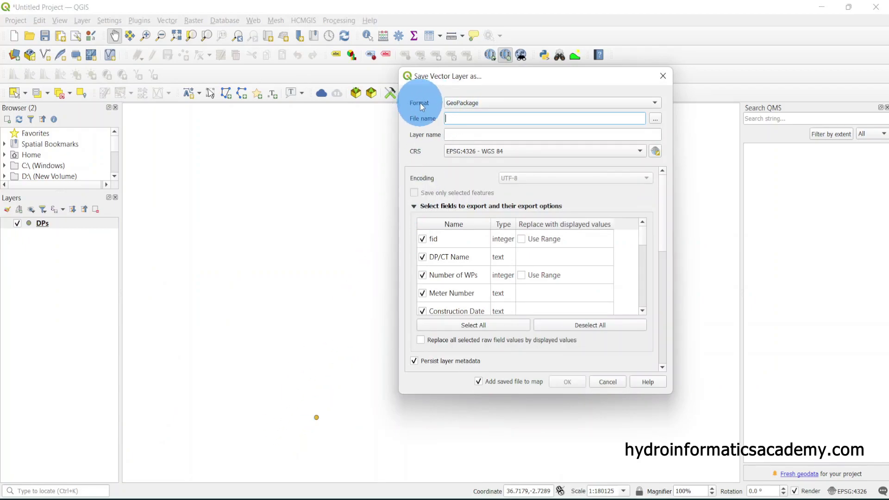
{"action": "left_click", "coordinate": [484, 104]}
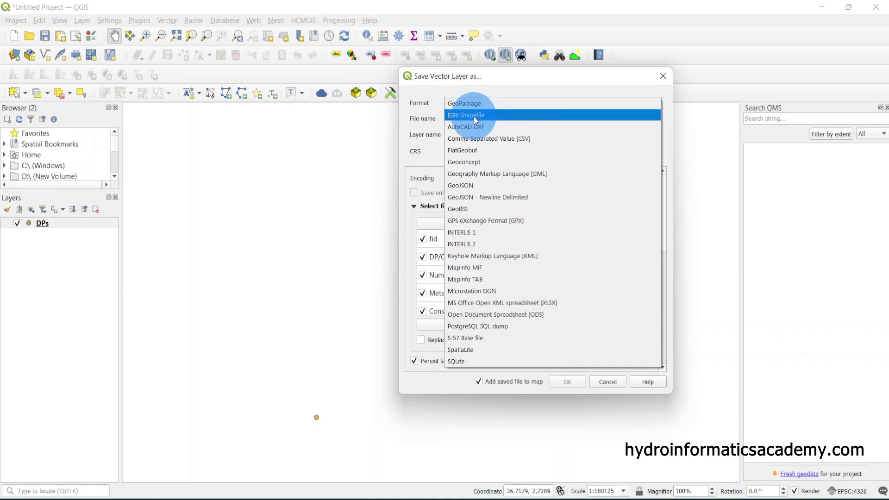
{"action": "left_click", "coordinate": [473, 116]}
{"action": "left_click", "coordinate": [406, 155]}
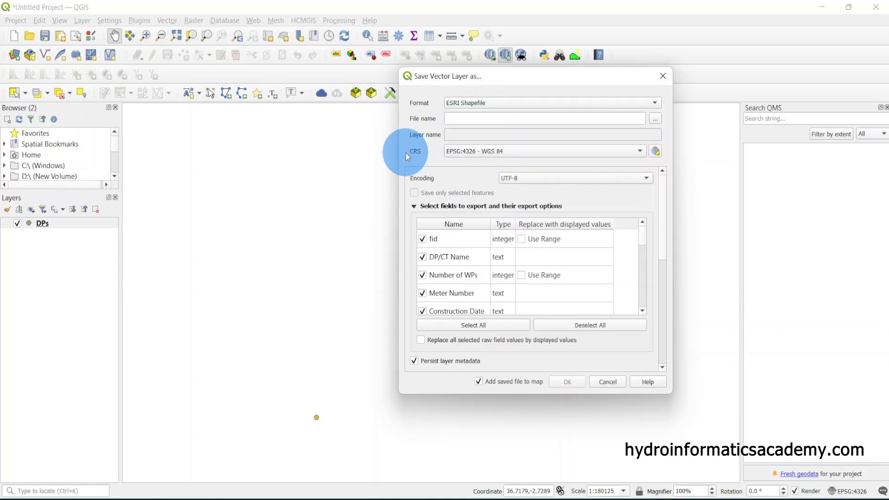
{"action": "left_click", "coordinate": [668, 134]}
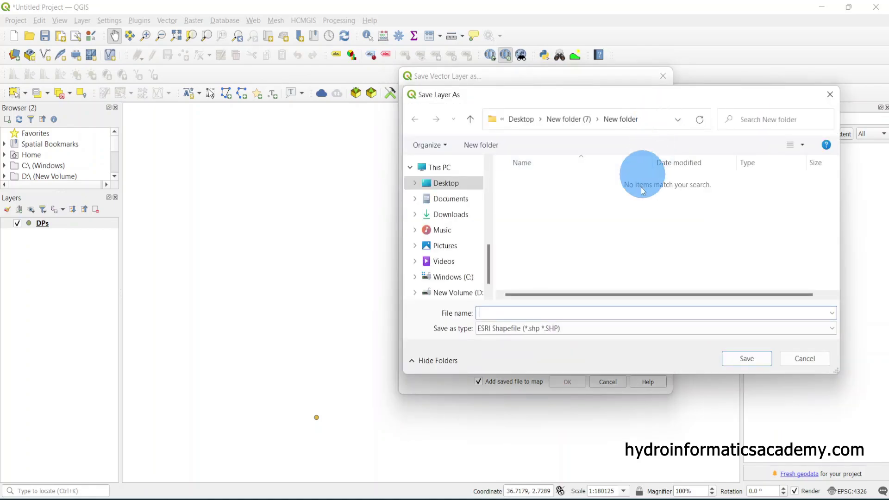
Create a folder named shapefile2 in New folder (7) and open it.
{"action": "left_click", "coordinate": [581, 120]}
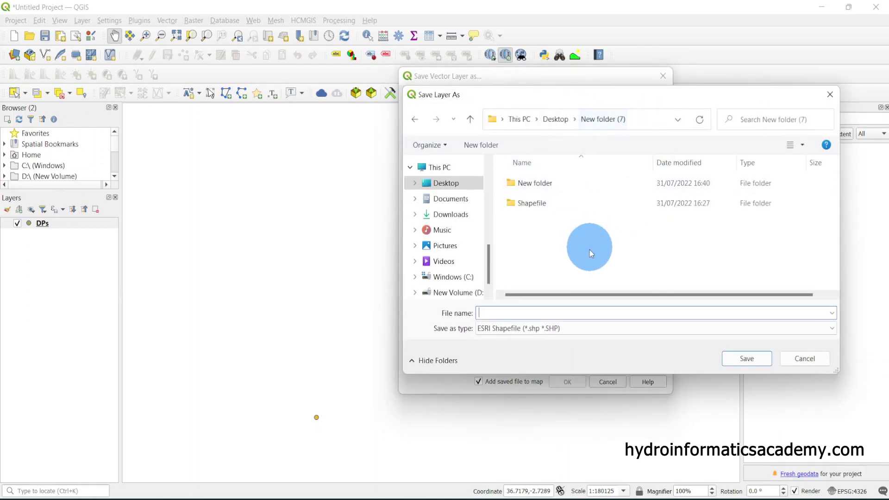
{"action": "right_click", "coordinate": [576, 251]}
{"action": "mouse_move", "coordinate": [650, 404]}
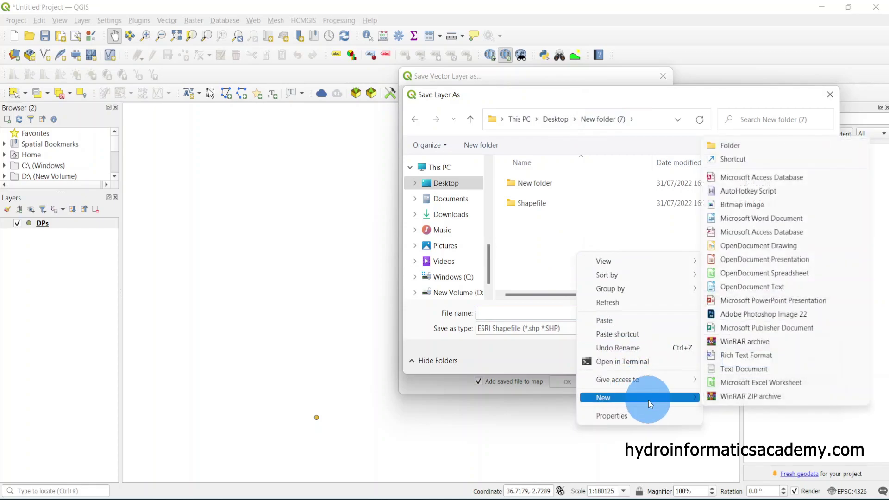
{"action": "left_click", "coordinate": [760, 145]}
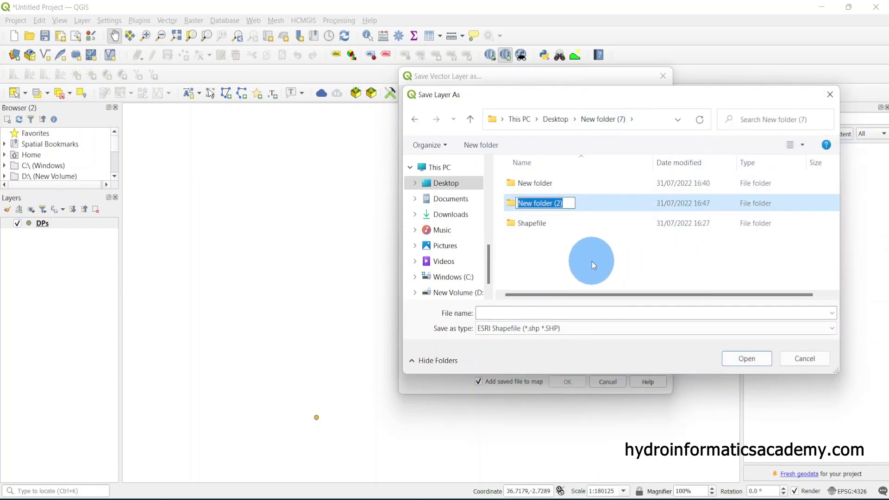
{"action": "type", "text": "shap"}
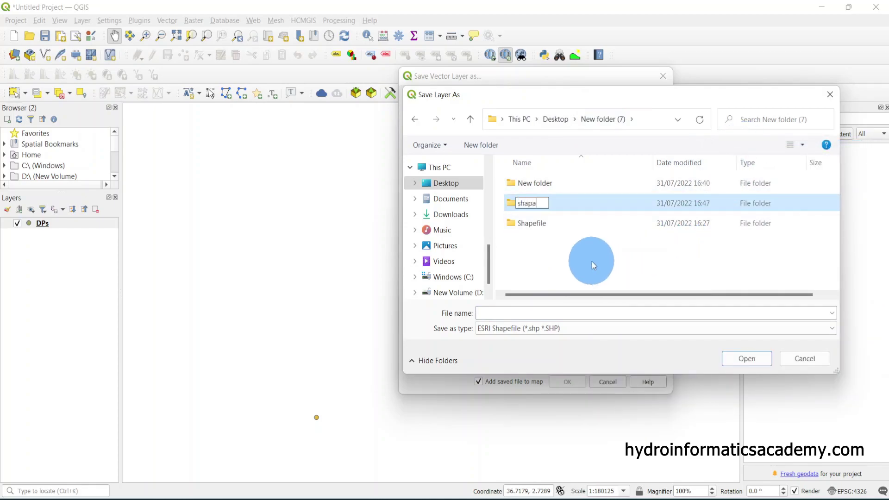
{"action": "type", "text": "f"}
{"action": "key", "text": "BackSpace"}
{"action": "type", "text": "efile2"}
{"action": "left_click", "coordinate": [591, 261]}
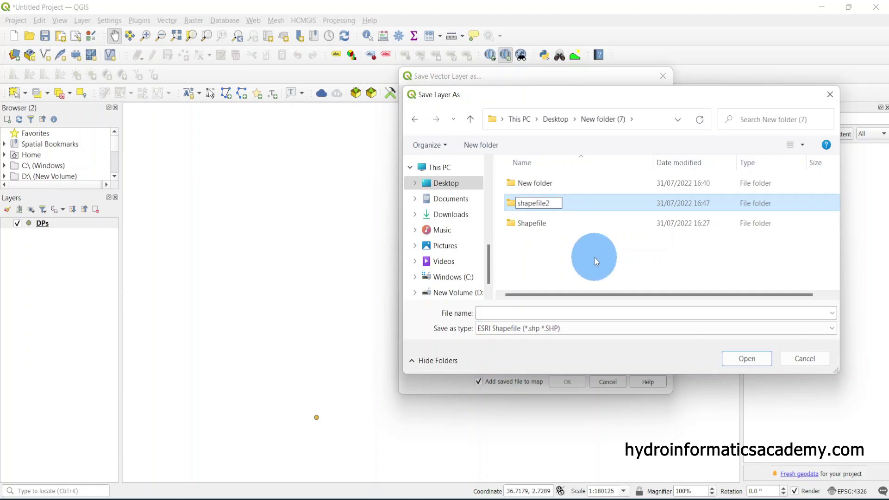
{"action": "double_click", "coordinate": [551, 207]}
Name the output file abcfile with ESRI Shapefile type and confirm it.
{"action": "left_click", "coordinate": [531, 314]}
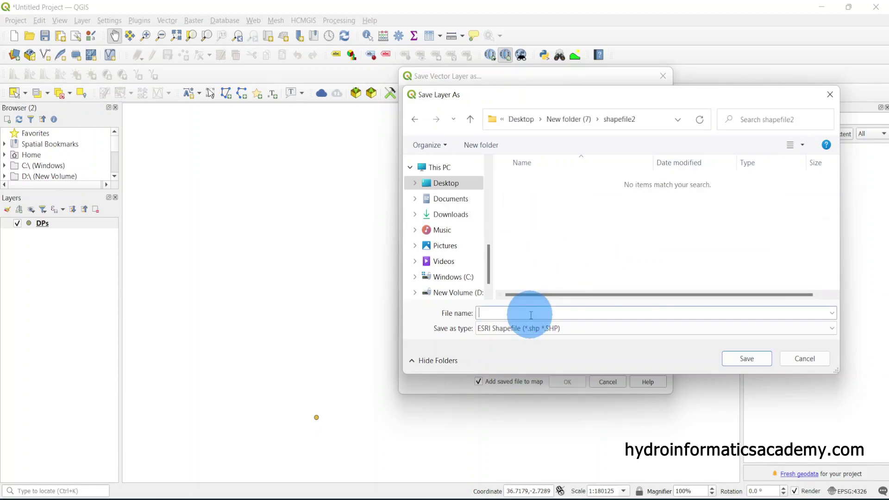
{"action": "type", "text": "abcfile"}
{"action": "left_click", "coordinate": [497, 329]}
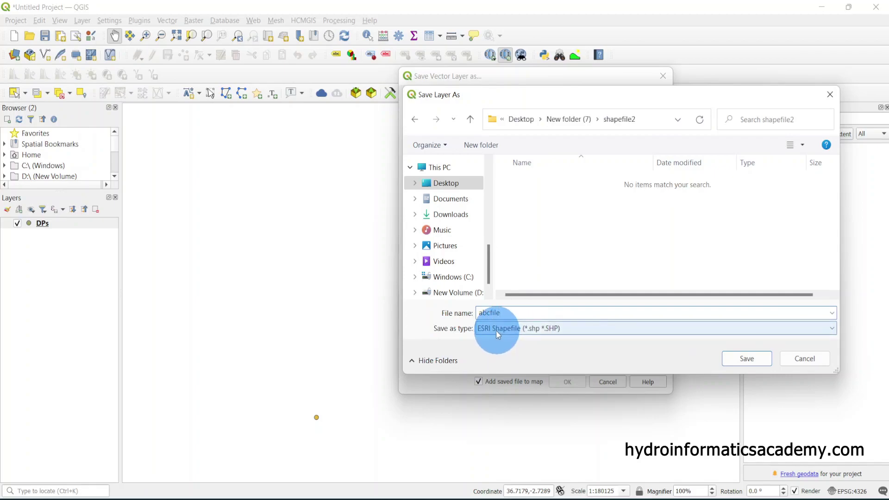
{"action": "left_click", "coordinate": [485, 330]}
{"action": "left_click", "coordinate": [505, 338]}
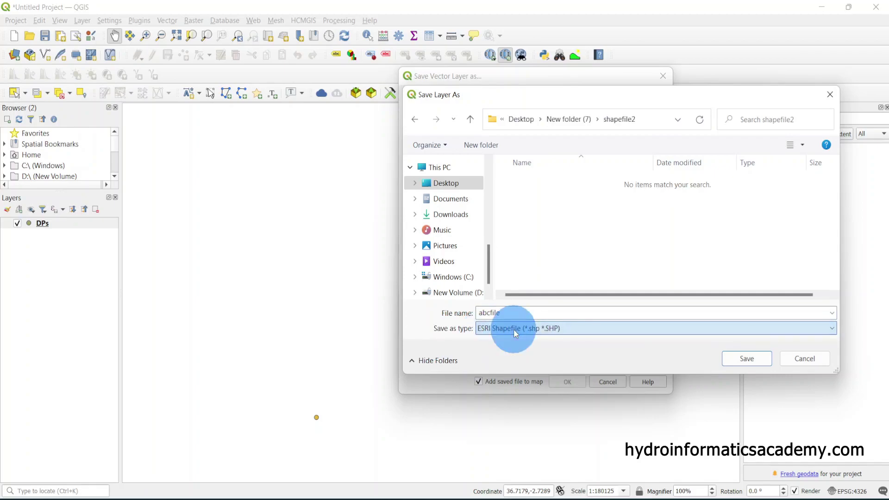
{"action": "left_click", "coordinate": [750, 359]}
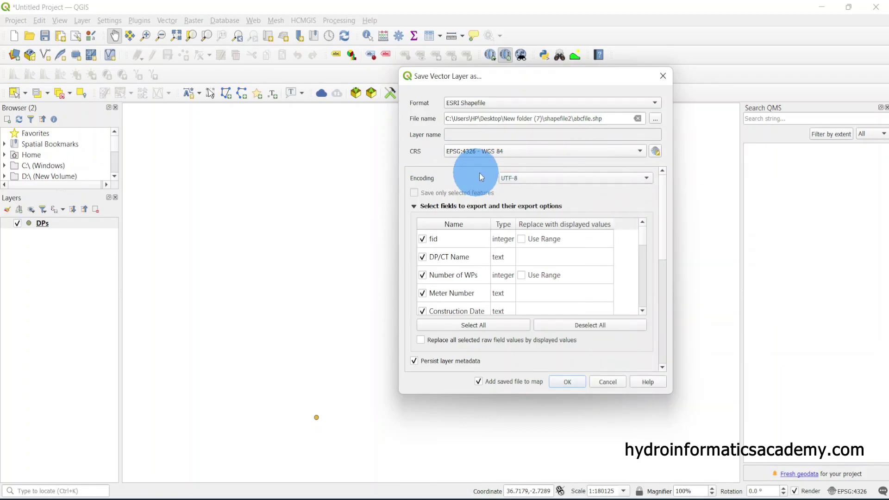
Keep EPSG:4326 - WGS 84 as the CRS and run the export to abcfile.shp.
{"action": "left_click", "coordinate": [632, 152]}
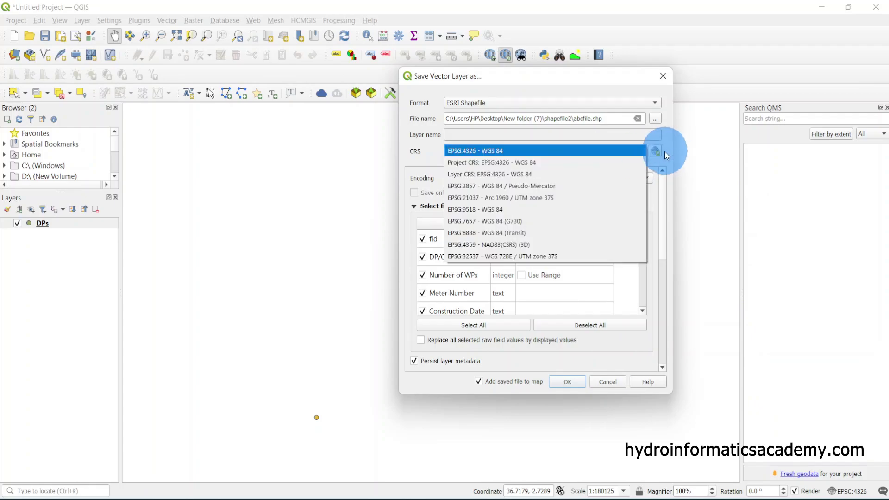
{"action": "left_click", "coordinate": [665, 152]}
{"action": "left_click", "coordinate": [652, 150]}
{"action": "left_click", "coordinate": [788, 51]}
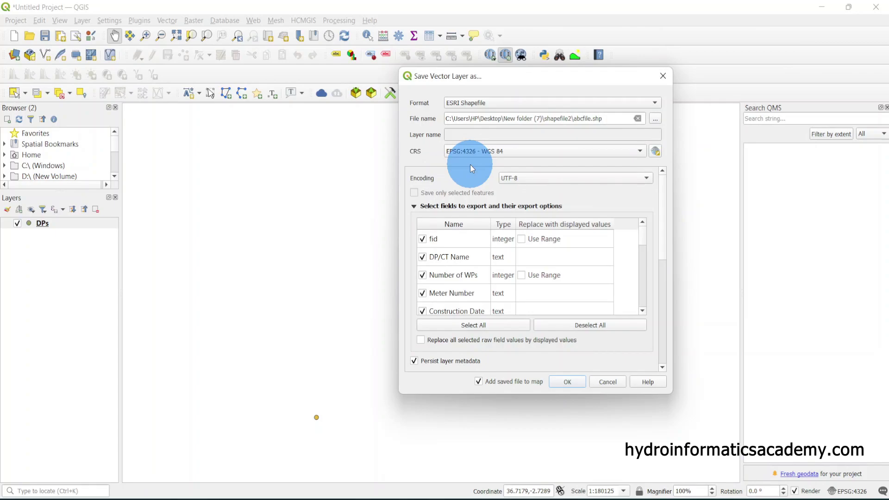
{"action": "left_click_drag", "start_coordinate": [666, 221], "coordinate": [676, 186]}
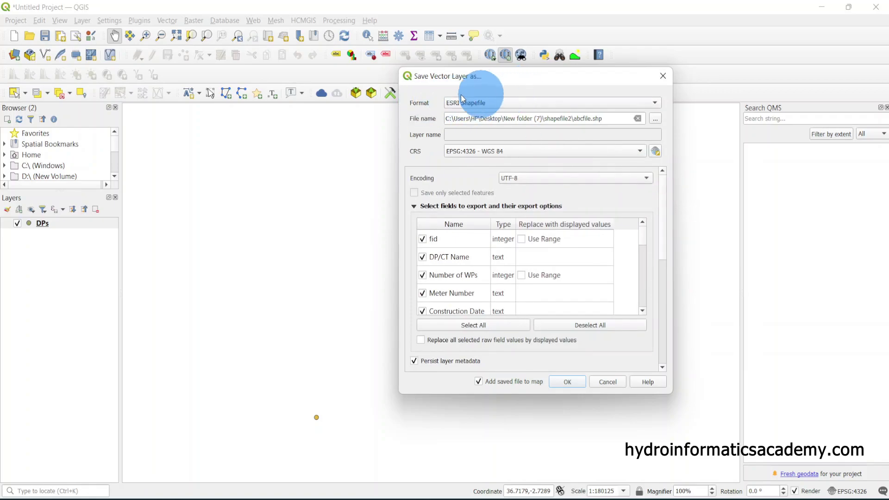
{"action": "double_click", "coordinate": [597, 118]}
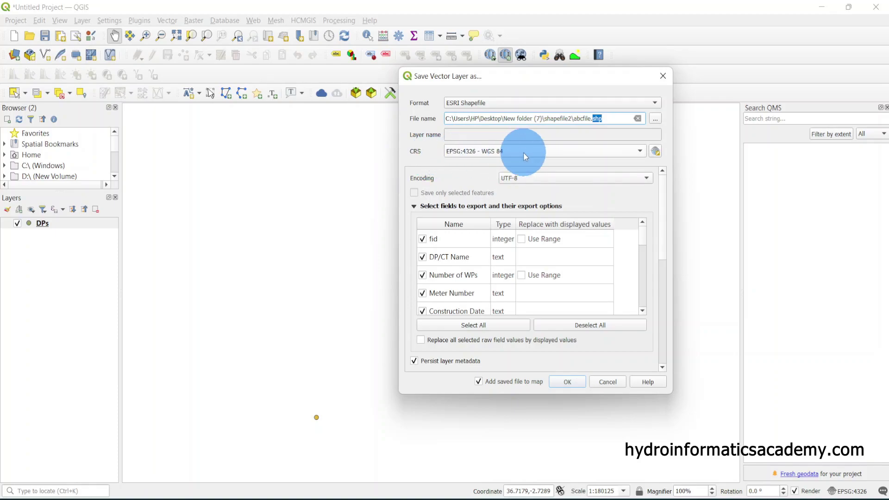
{"action": "left_click", "coordinate": [569, 381]}
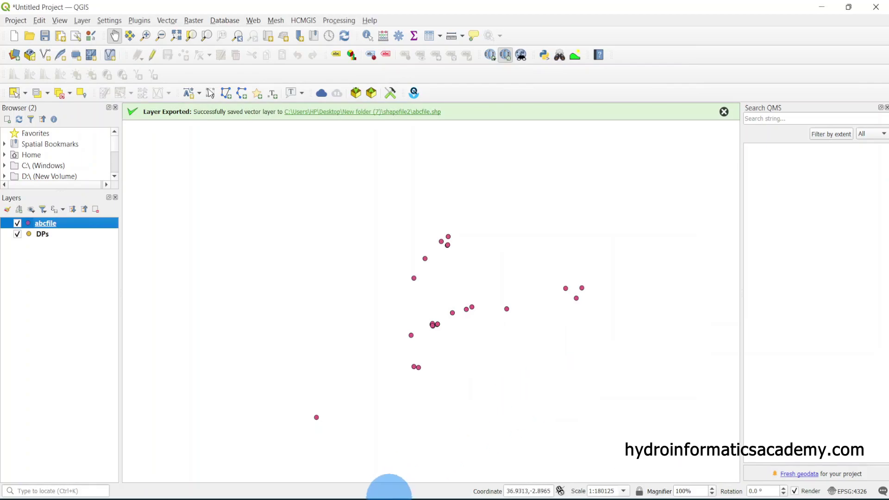
Open shapefile2 in File Explorer, select its six abcfile files, then return to QGIS.
{"action": "mouse_move", "coordinate": [391, 491]}
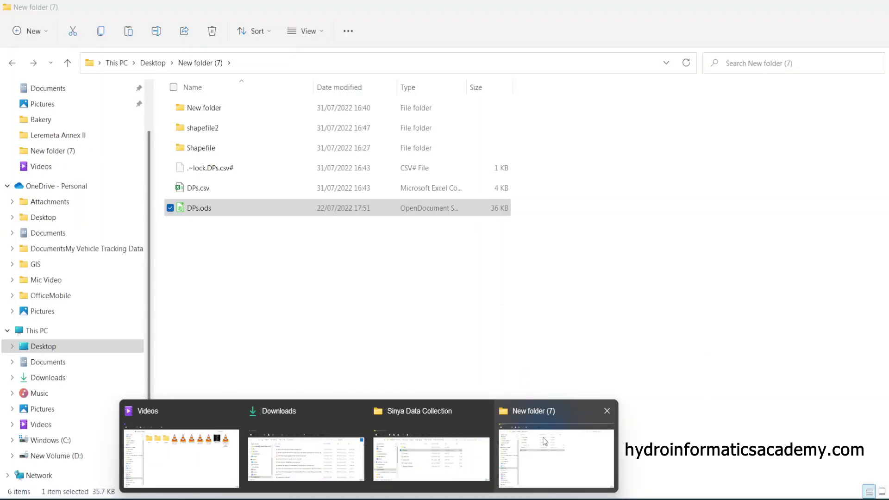
{"action": "left_click", "coordinate": [545, 442]}
{"action": "left_click", "coordinate": [206, 128]}
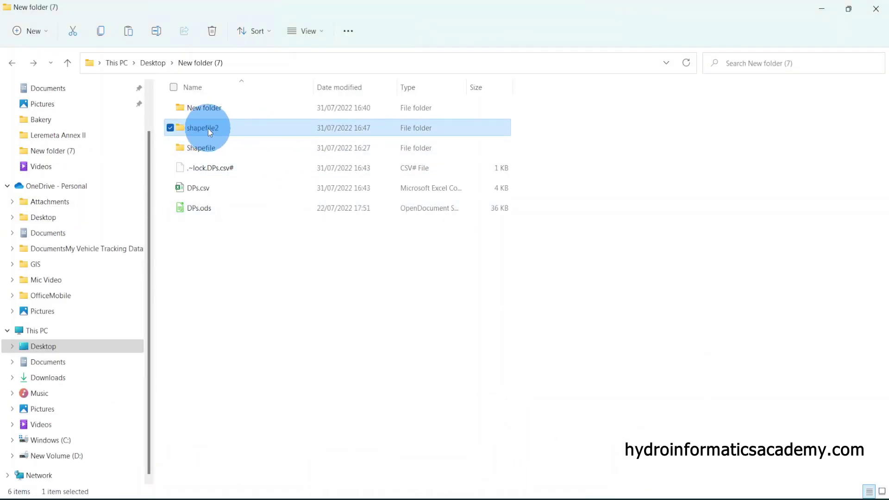
{"action": "double_click", "coordinate": [208, 130]}
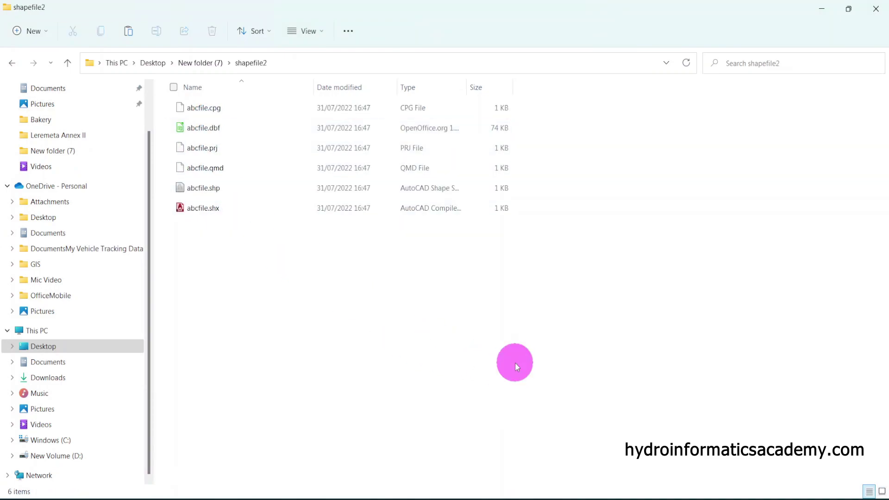
{"action": "left_click_drag", "start_coordinate": [517, 367], "coordinate": [140, 85]}
{"action": "left_click", "coordinate": [457, 318]}
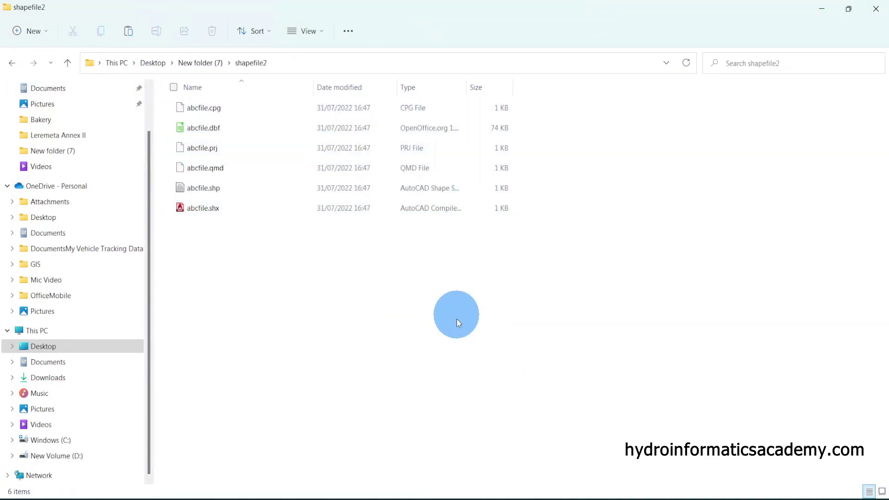
{"action": "left_click_drag", "start_coordinate": [529, 353], "coordinate": [185, 99]}
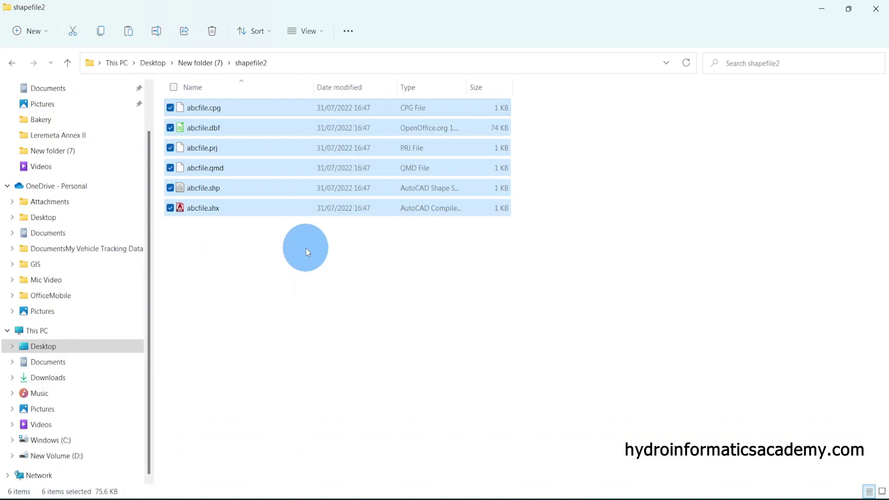
{"action": "left_click", "coordinate": [417, 315]}
{"action": "left_click_drag", "start_coordinate": [470, 330], "coordinate": [155, 51]}
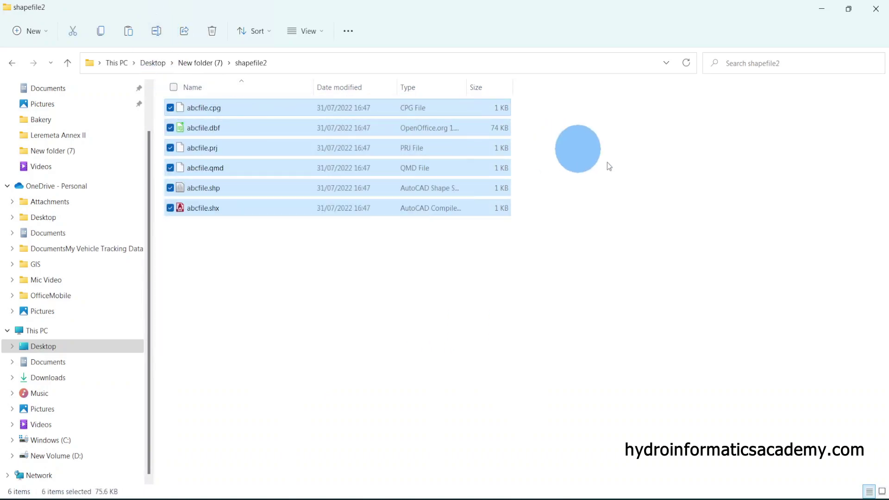
{"action": "mouse_move", "coordinate": [600, 496]}
{"action": "left_click", "coordinate": [606, 445]}
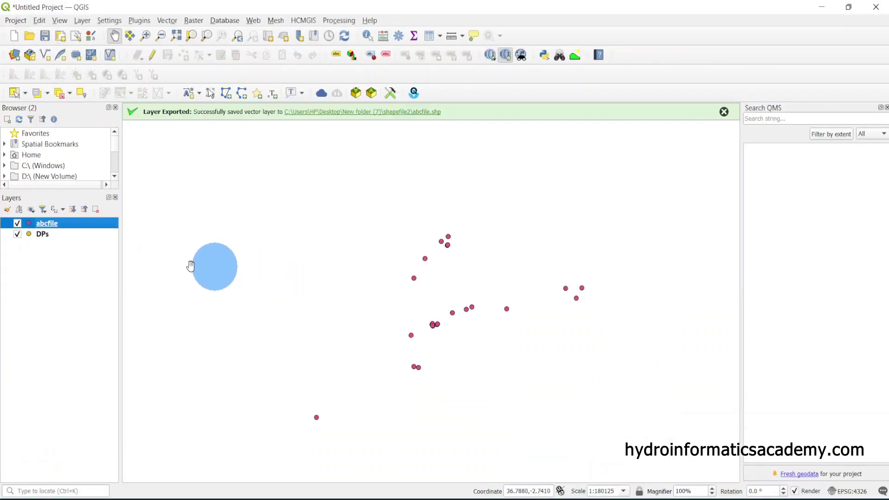
Hide the DPs and abcfile layers, then select the six abcfile files in the shapefile2 folder.
{"action": "left_click", "coordinate": [17, 234]}
{"action": "left_click", "coordinate": [17, 223]}
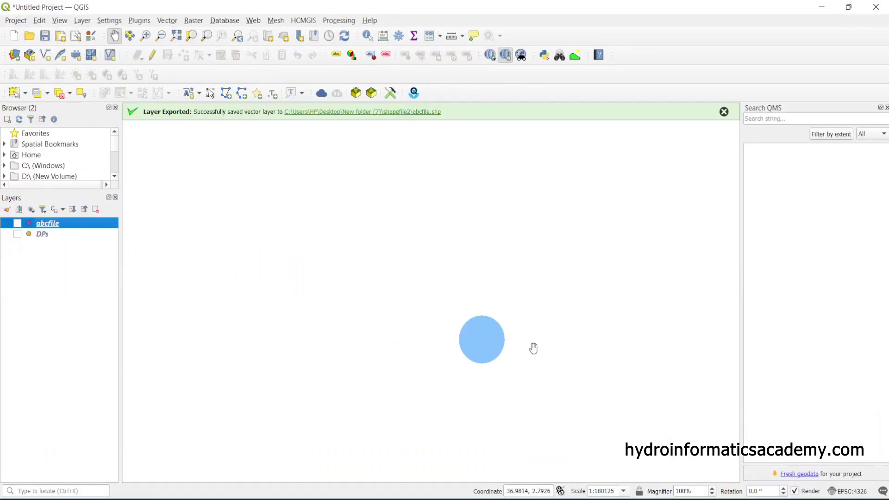
{"action": "left_click", "coordinate": [371, 491]}
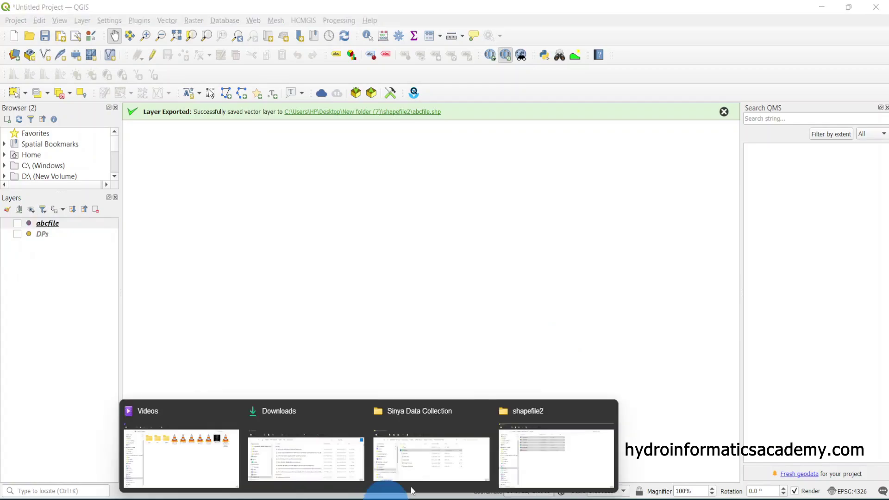
{"action": "left_click", "coordinate": [549, 437]}
{"action": "left_click", "coordinate": [13, 63]}
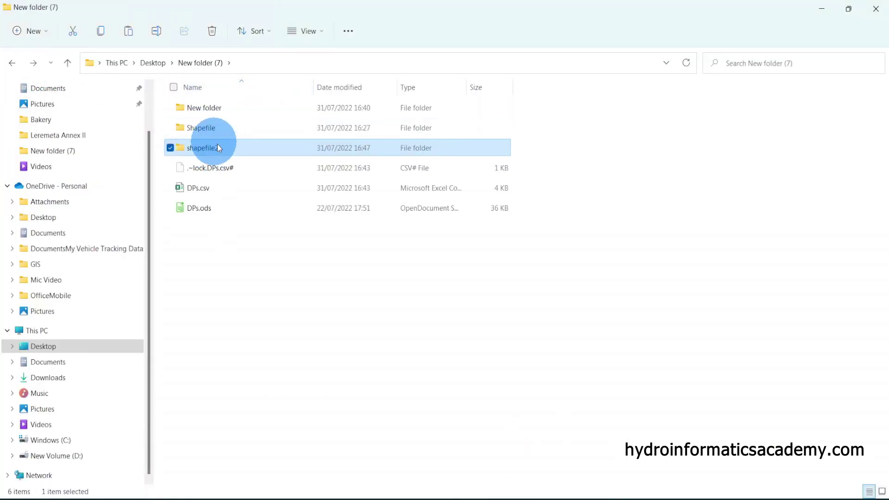
{"action": "double_click", "coordinate": [219, 148]}
{"action": "left_click_drag", "start_coordinate": [561, 324], "coordinate": [153, 84]}
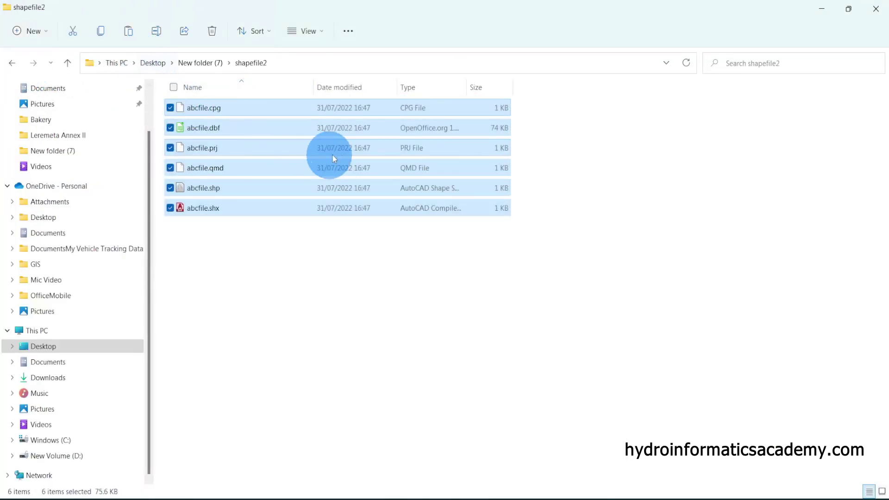
Drop the six abcfile files onto the QGIS map and dismiss the three invalid data source errors.
{"action": "left_click", "coordinate": [597, 433]}
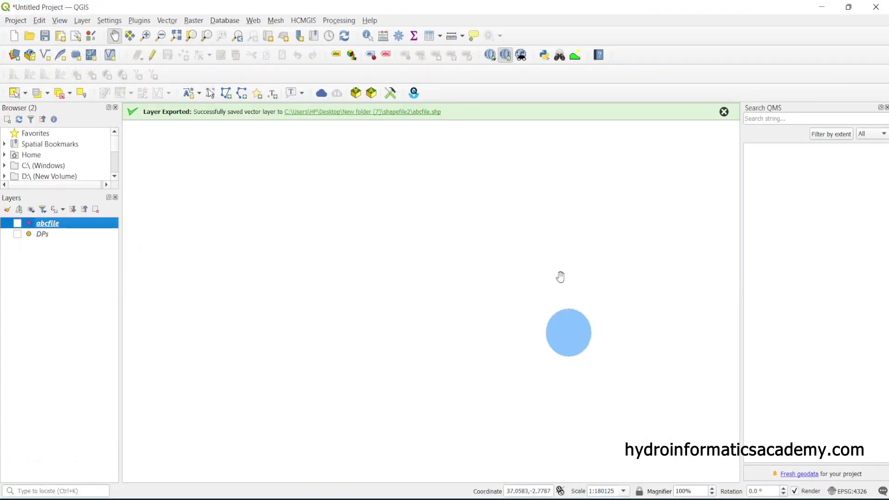
{"action": "double_click", "coordinate": [578, 13]}
{"action": "left_click_drag", "start_coordinate": [421, 128], "coordinate": [329, 409]}
{"action": "left_click", "coordinate": [623, 240]}
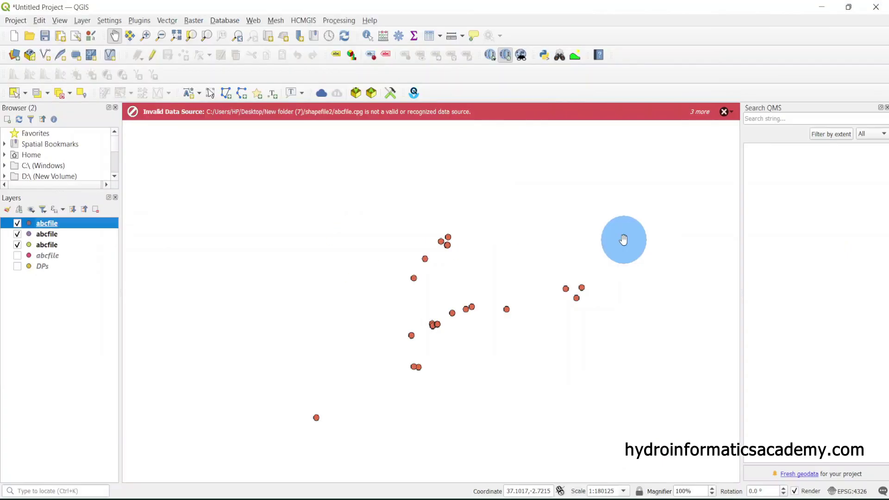
{"action": "left_click", "coordinate": [724, 112]}
{"action": "left_click", "coordinate": [723, 113]}
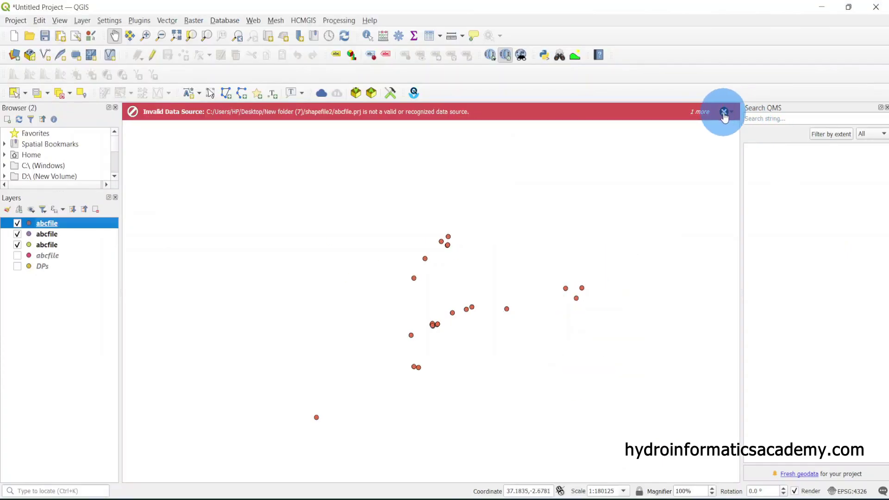
{"action": "left_click", "coordinate": [724, 113]}
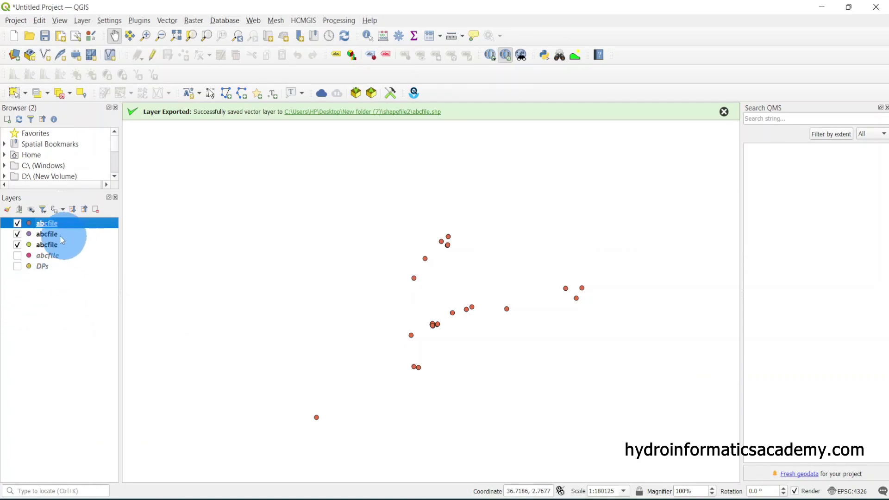
Open the top abcfile layer's attribute table and scroll right to its 24 features' fields.
{"action": "right_click", "coordinate": [82, 223]}
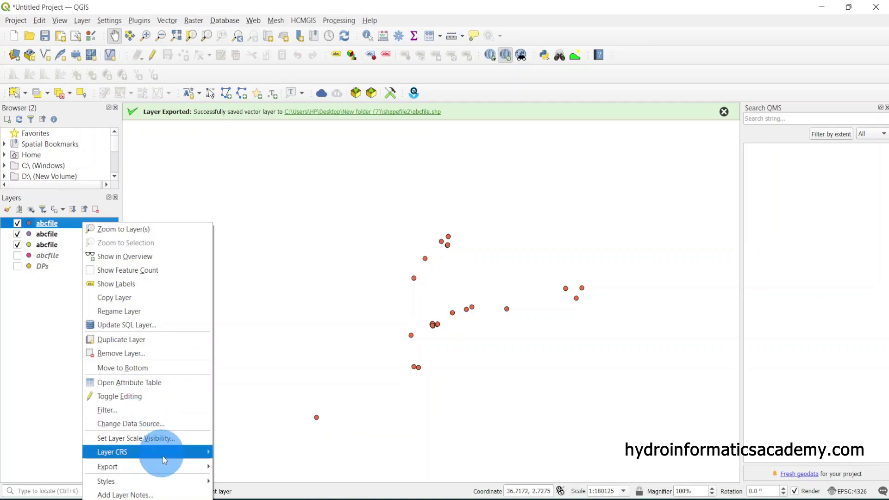
{"action": "left_click", "coordinate": [173, 382]}
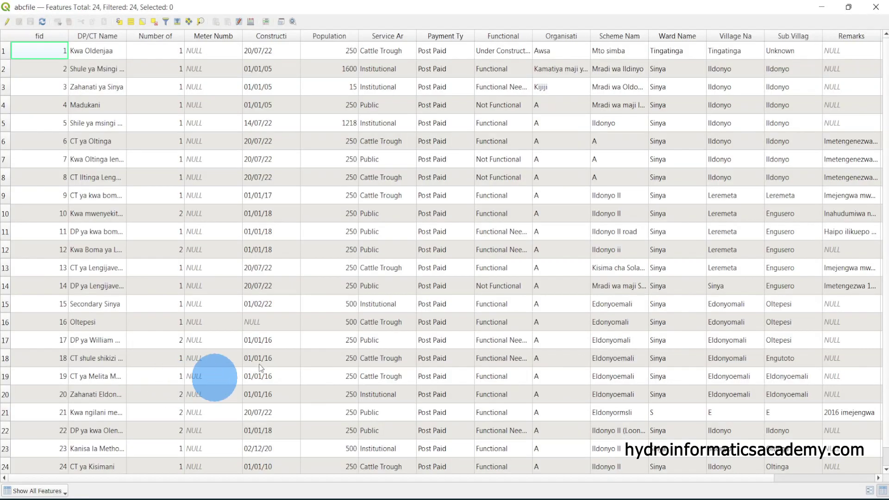
{"action": "left_click_drag", "start_coordinate": [381, 478], "coordinate": [322, 495]}
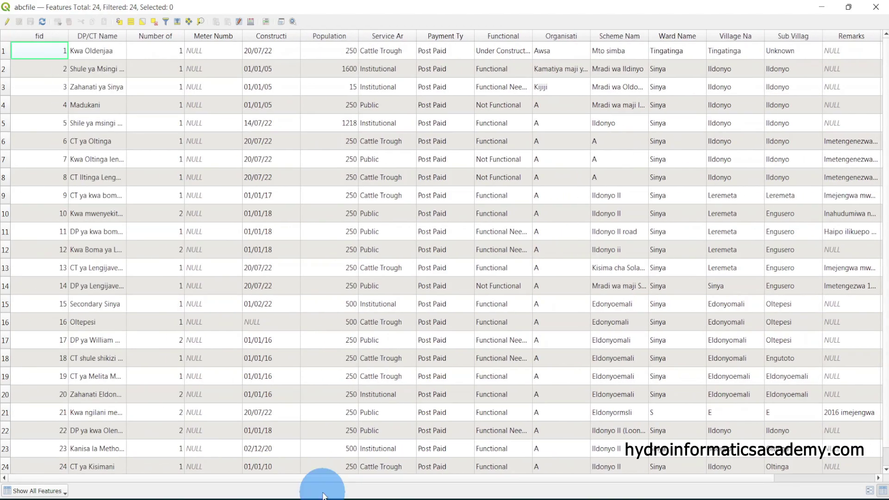